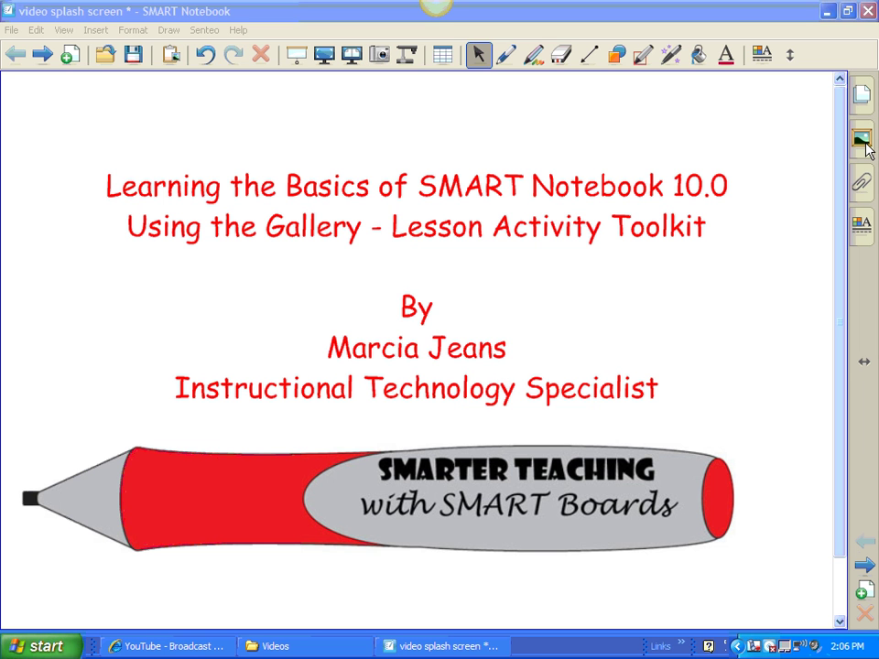
Step: Open the Gallery and expand Lesson Activity Toolkit 1.0 to show its six folders
click(861, 139)
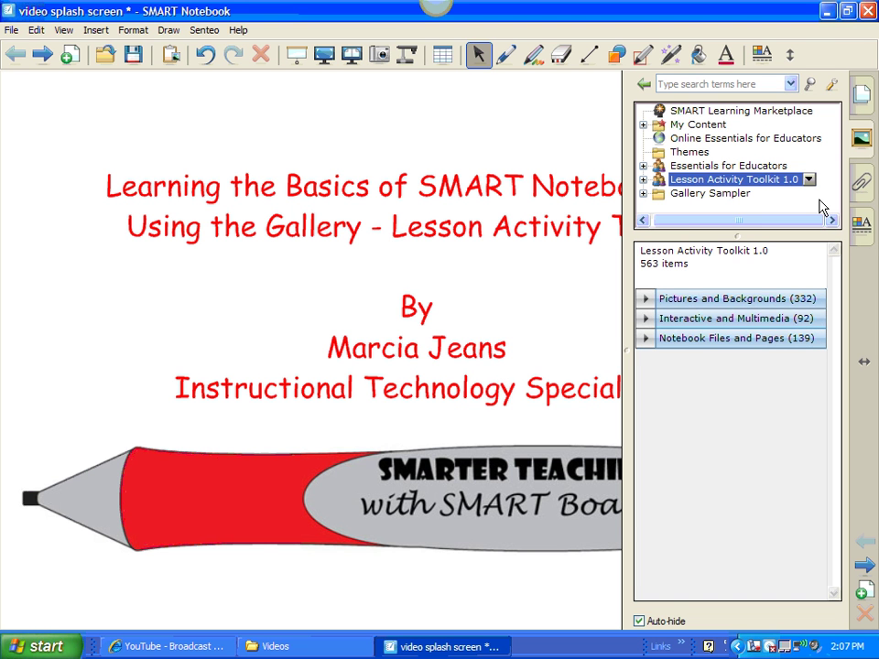
click(643, 179)
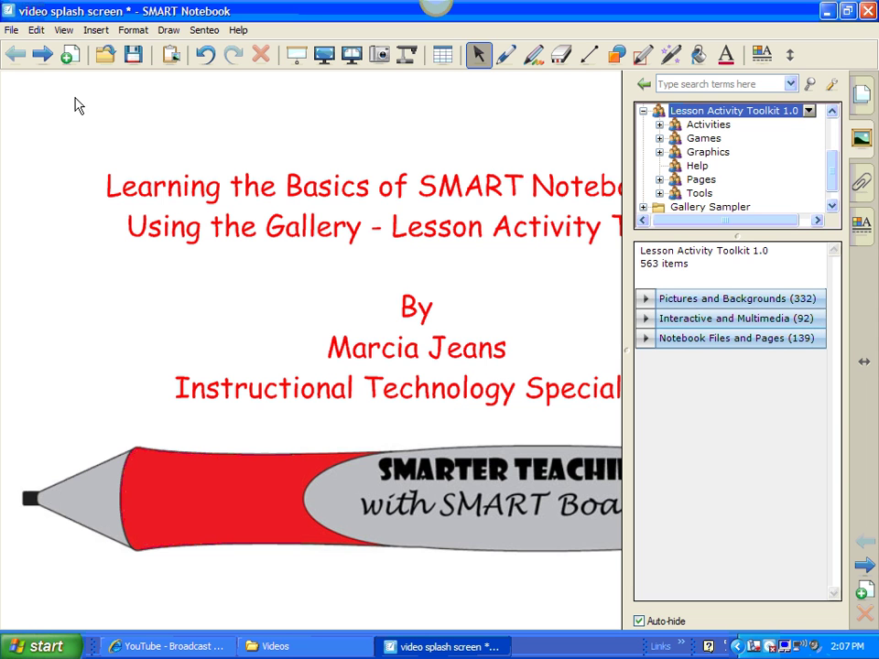
Step: Add a blank page and browse to Activities > Category sort > Interactive and Multimedia templates
click(70, 54)
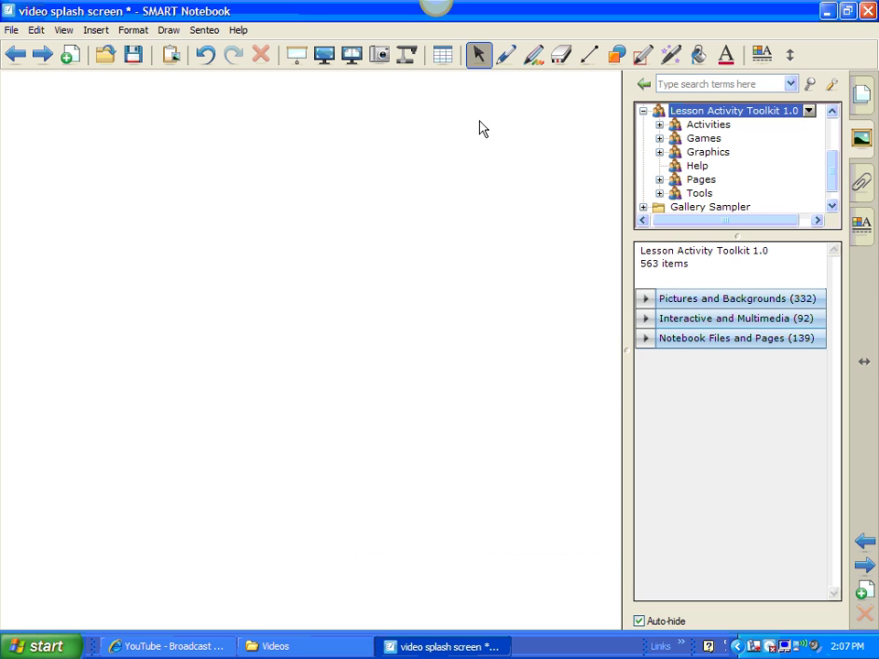
click(660, 126)
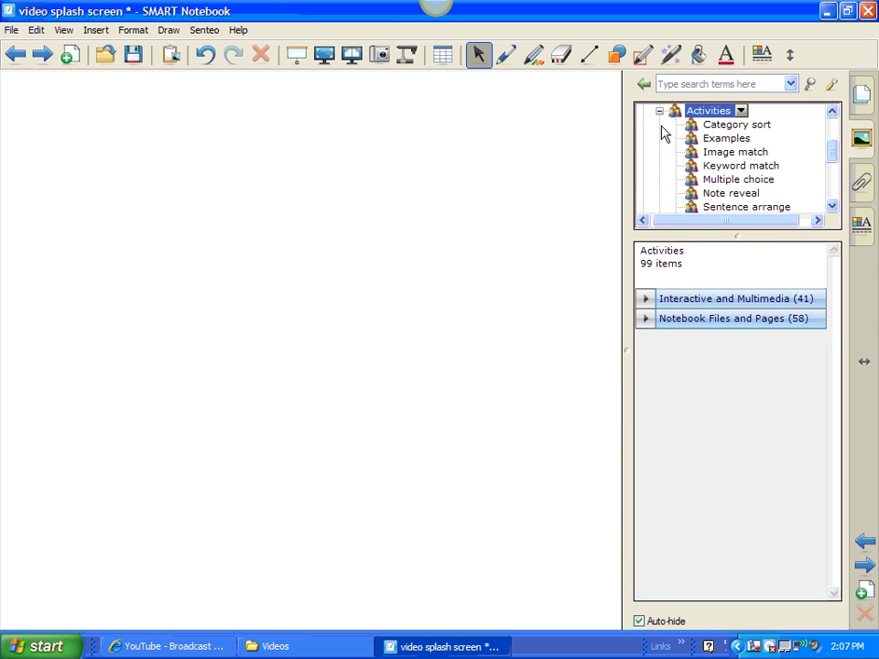
click(742, 127)
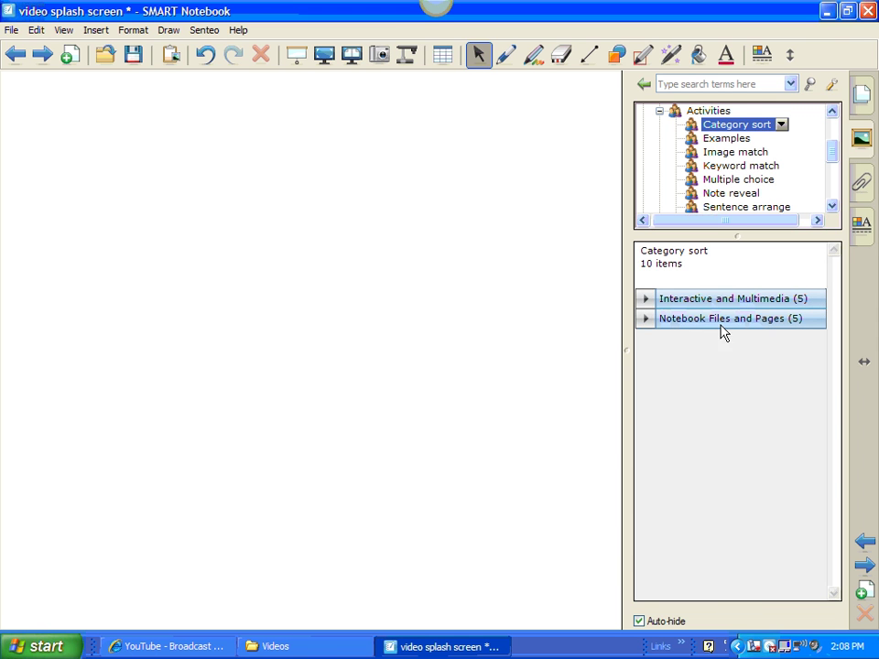
click(648, 299)
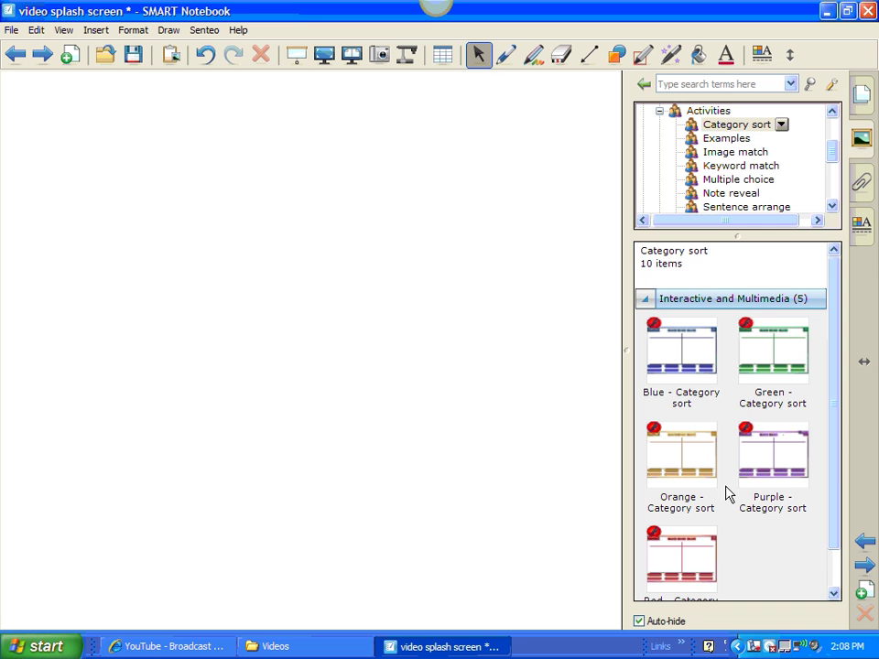
drag(836, 475, 839, 494)
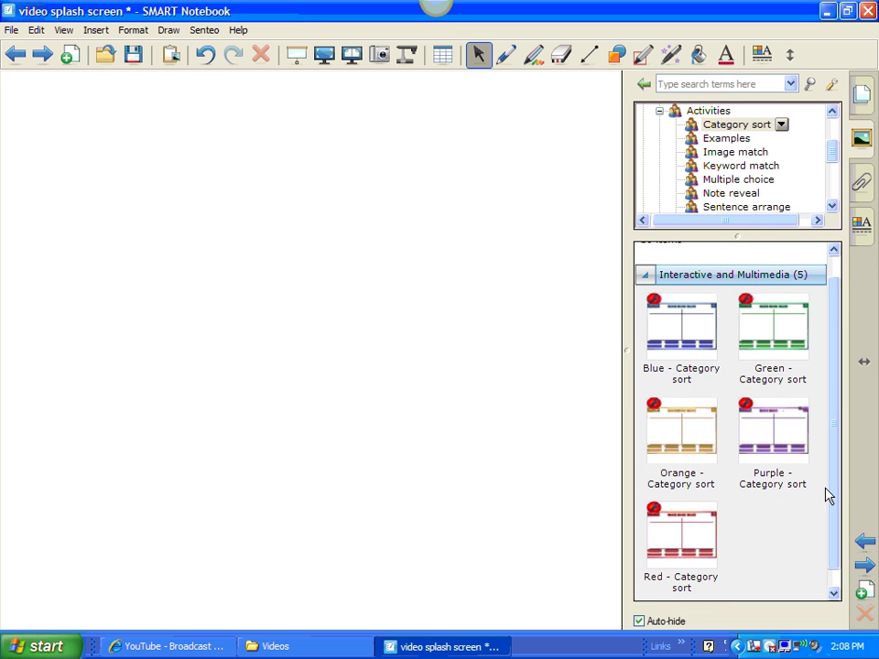
Step: Place Red - Category sort on the page, move it to the upper left and shrink it slightly
drag(663, 530, 388, 424)
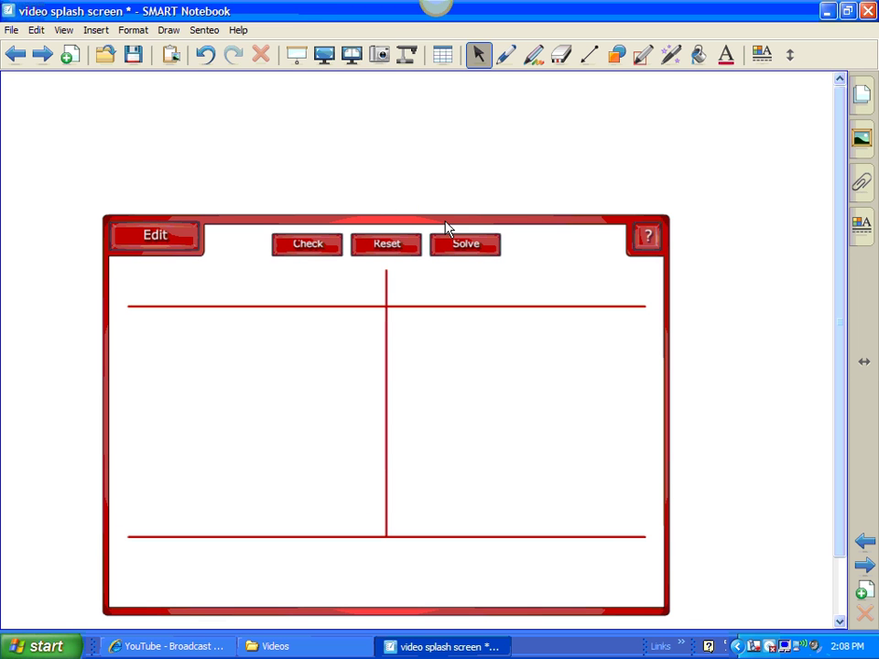
click(443, 220)
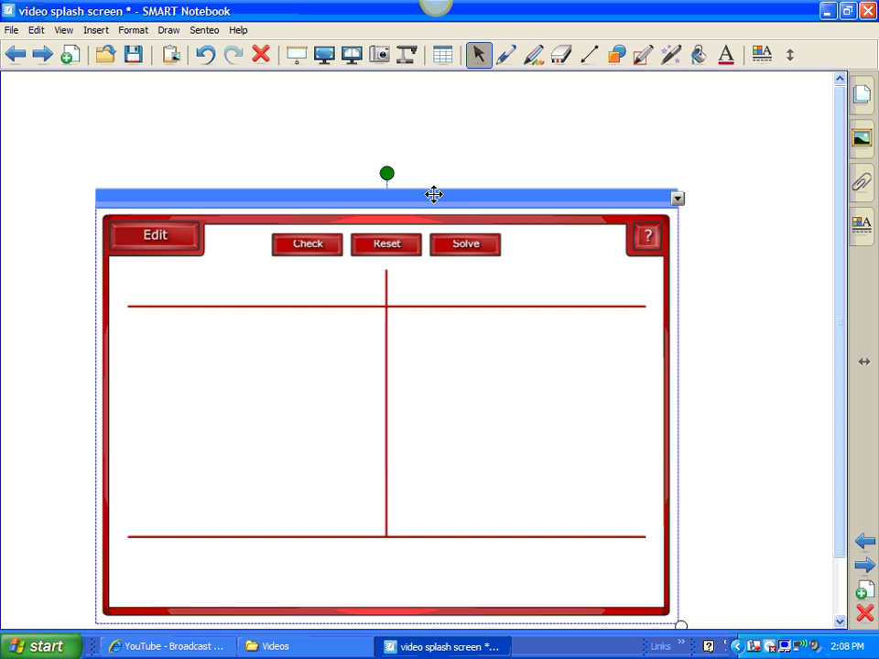
drag(434, 195, 371, 106)
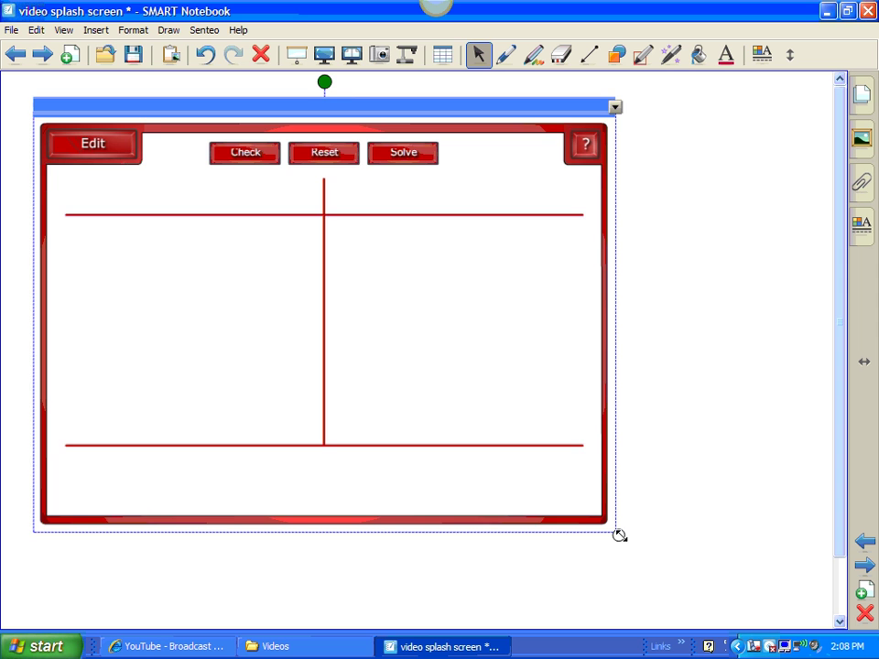
mouse_move(620, 533)
mouse_down()
mouse_move(678, 567)
mouse_move(772, 595)
mouse_move(708, 580)
mouse_move(622, 510)
mouse_up()
click(675, 476)
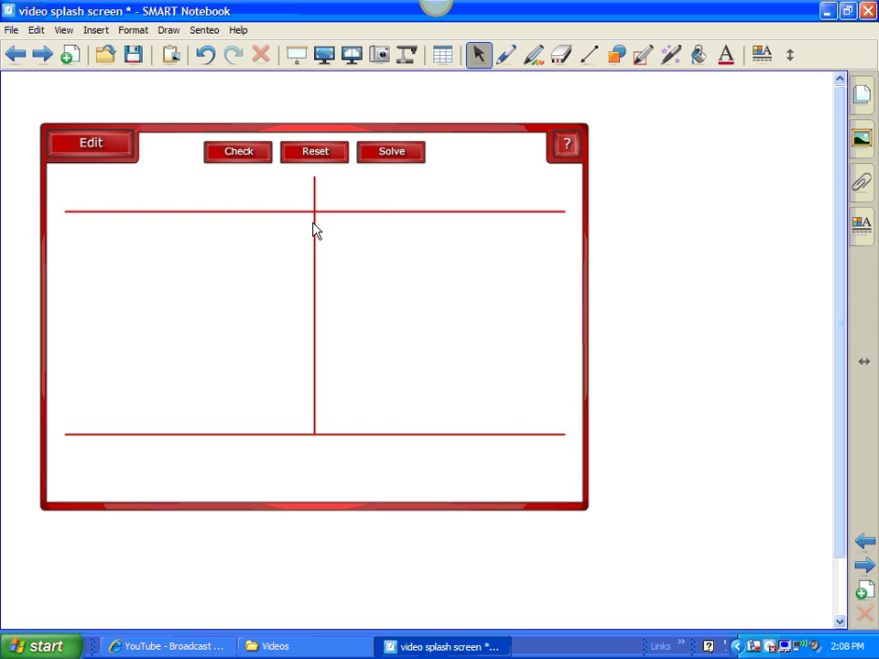
Step: In the sort's Edit setup, name the columns Noun and Verbs
click(92, 144)
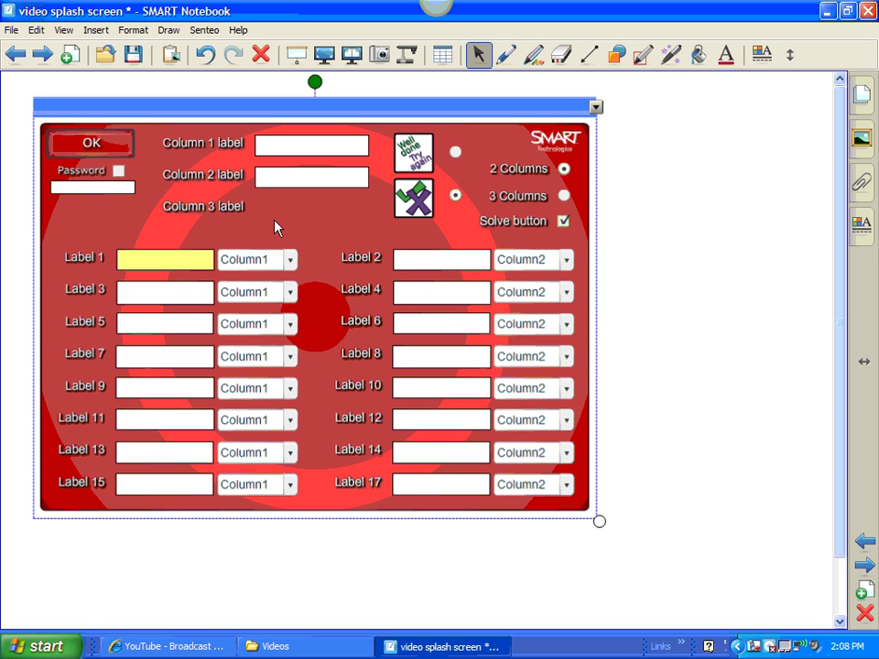
click(295, 148)
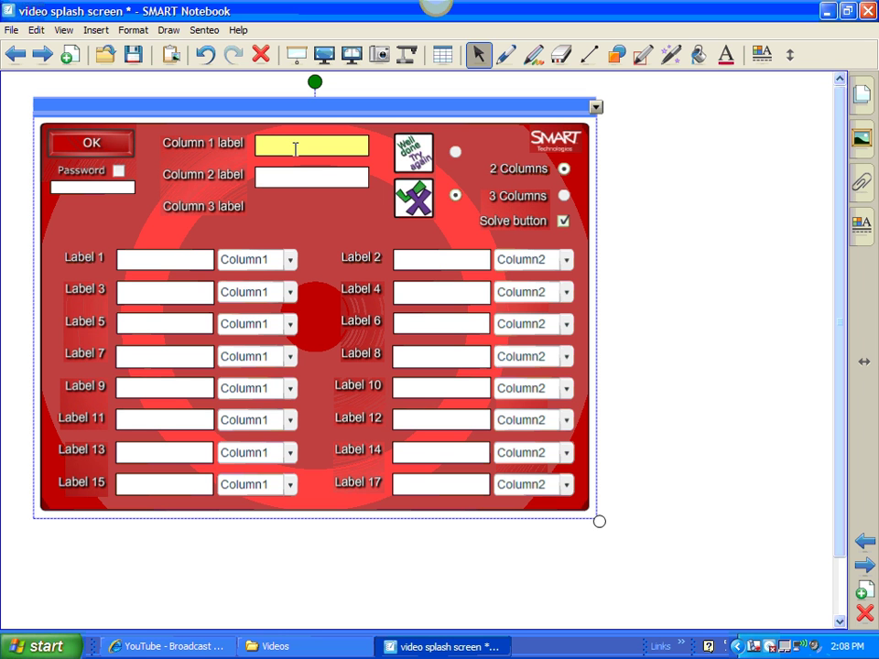
text(Noun)
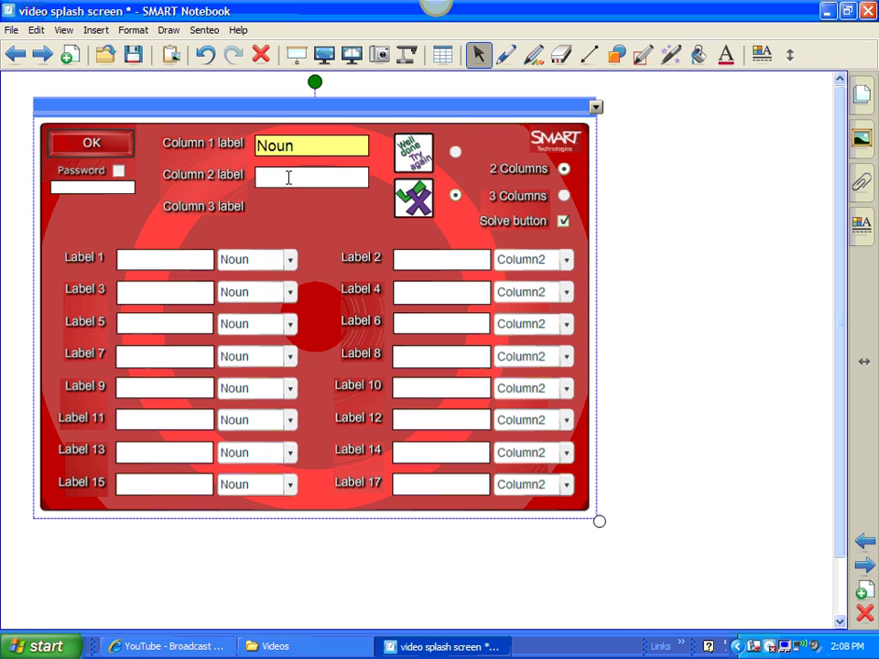
click(289, 178)
text(Vern)
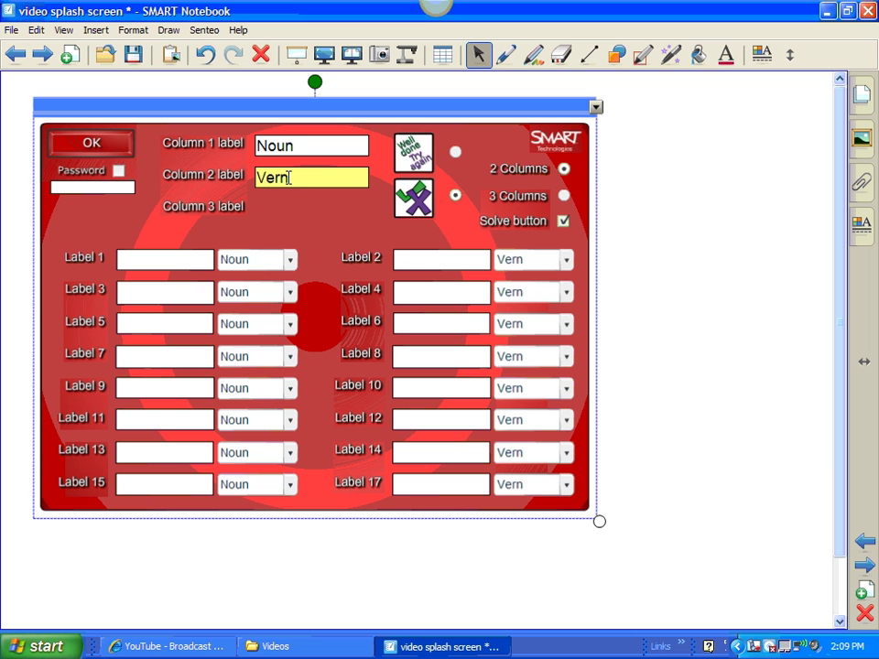
key(BackSpace)
text(bs)
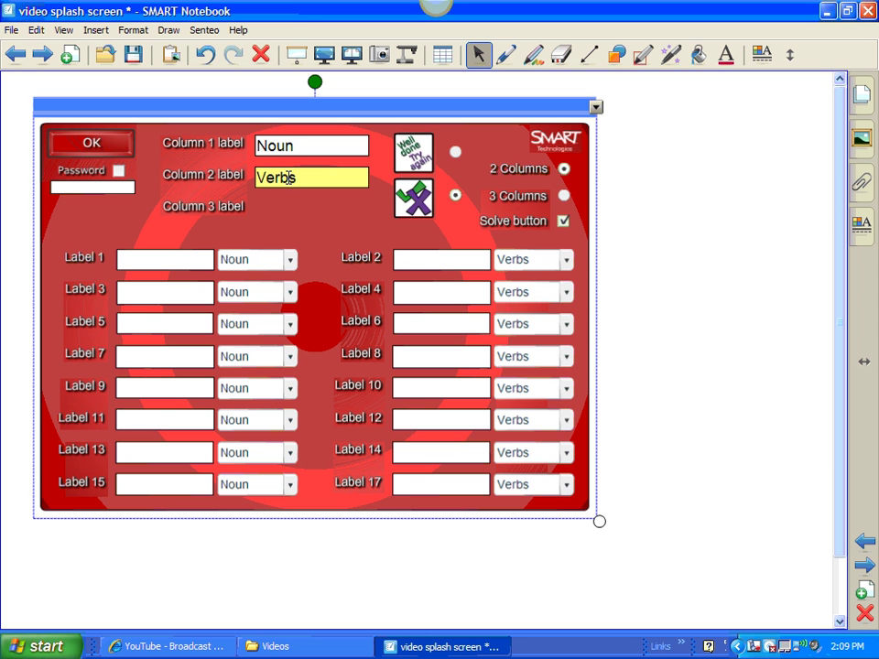
Step: Enter the words cat, run, pencil and jump in Labels 1–4
click(168, 259)
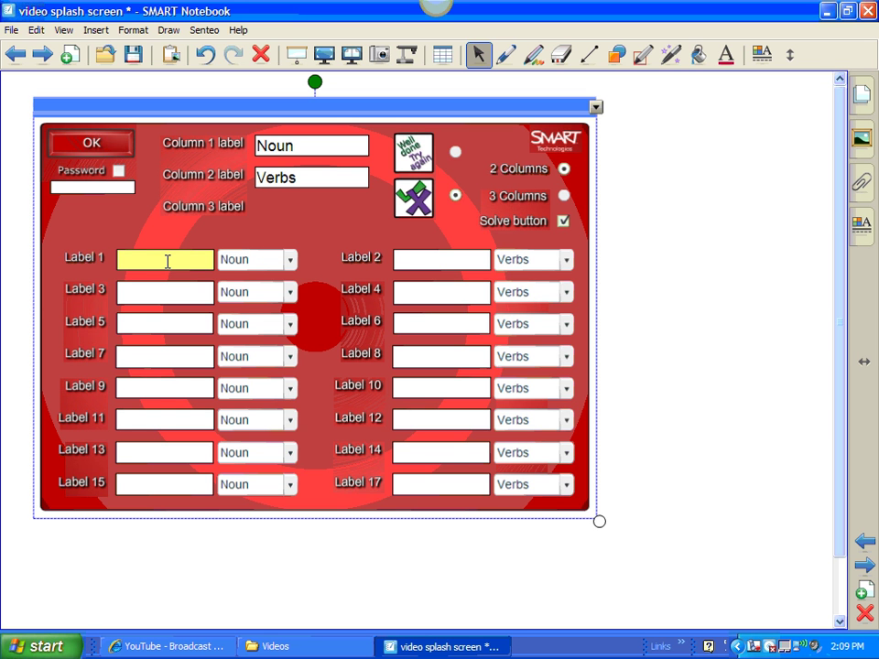
text(cat)
click(149, 295)
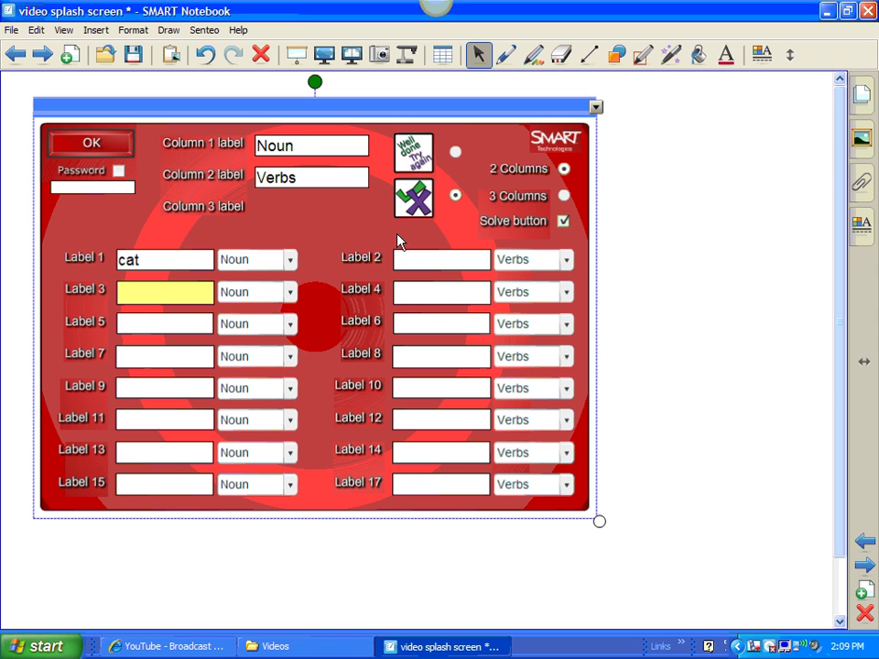
click(404, 261)
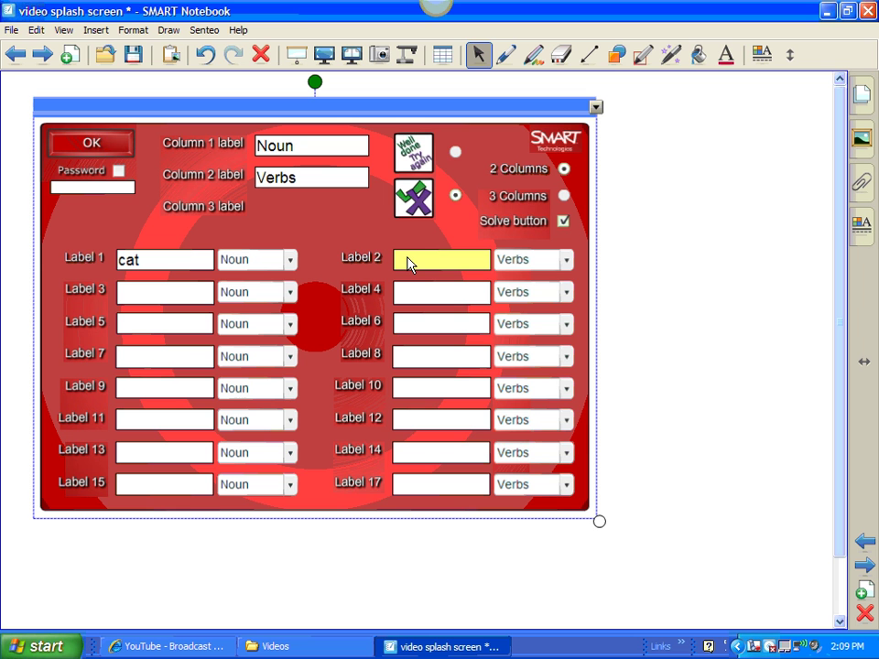
text(run)
click(149, 295)
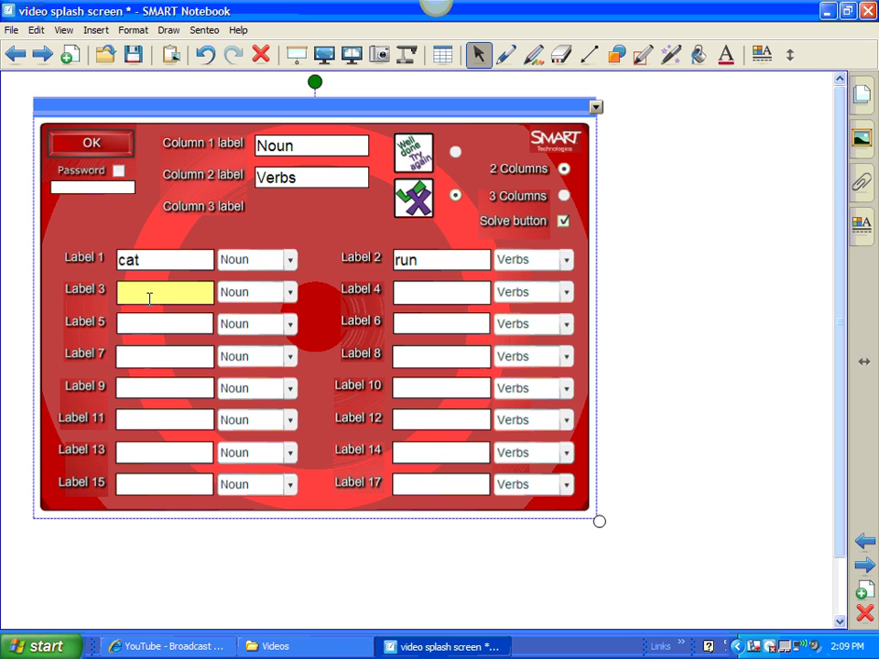
text(pencil)
click(419, 298)
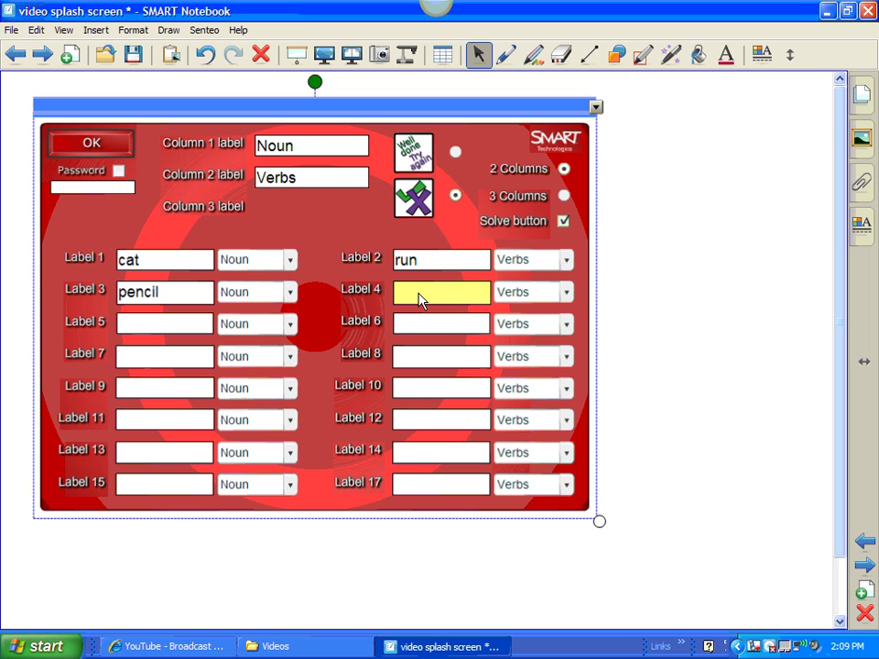
text(jump)
Step: Keep the word cat assigned to the Noun column
click(291, 263)
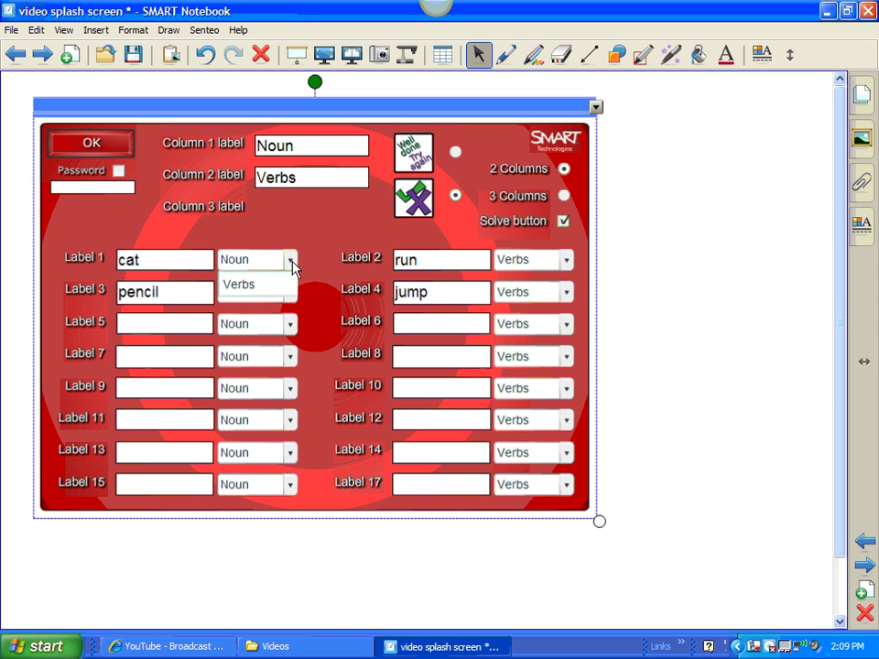
click(291, 264)
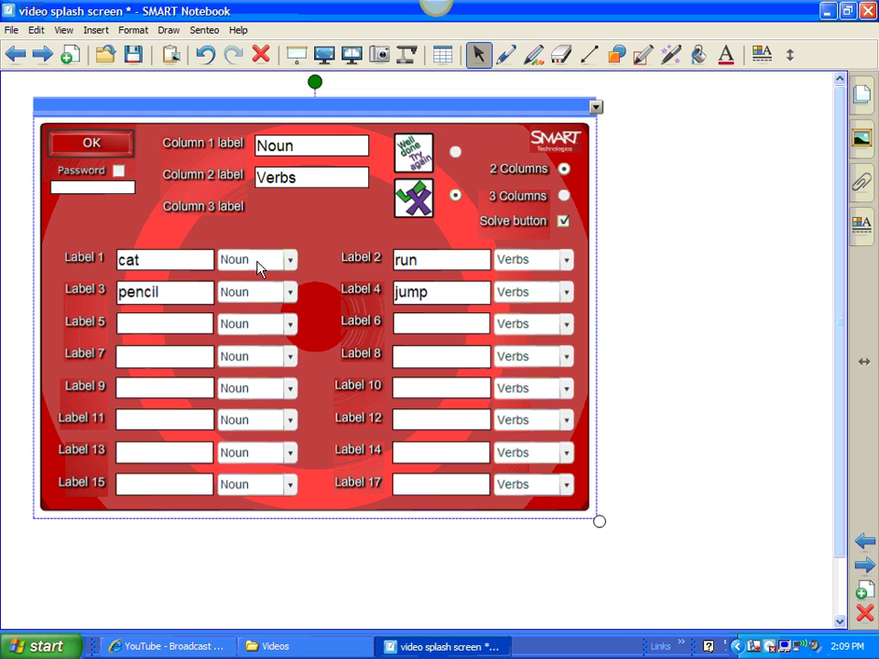
click(289, 264)
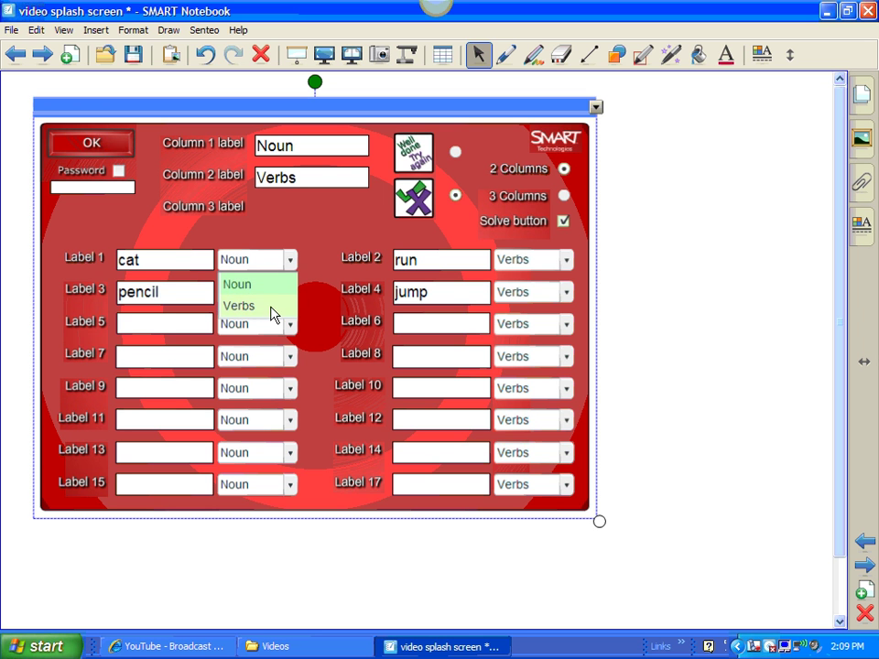
click(270, 266)
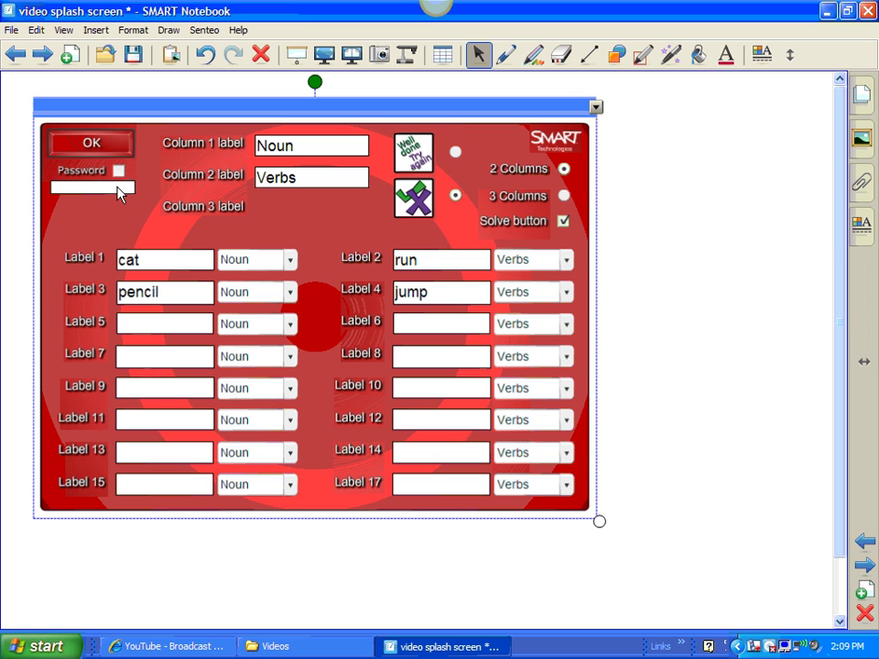
Step: Apply the setup and drag the cat, run, pencil and jump tiles into the columns
click(92, 145)
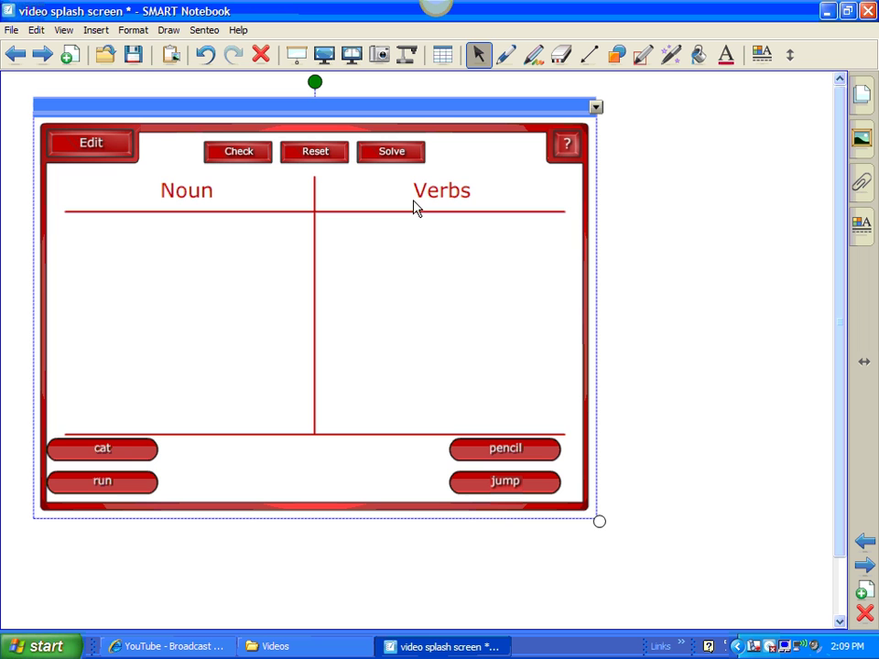
drag(129, 455, 181, 269)
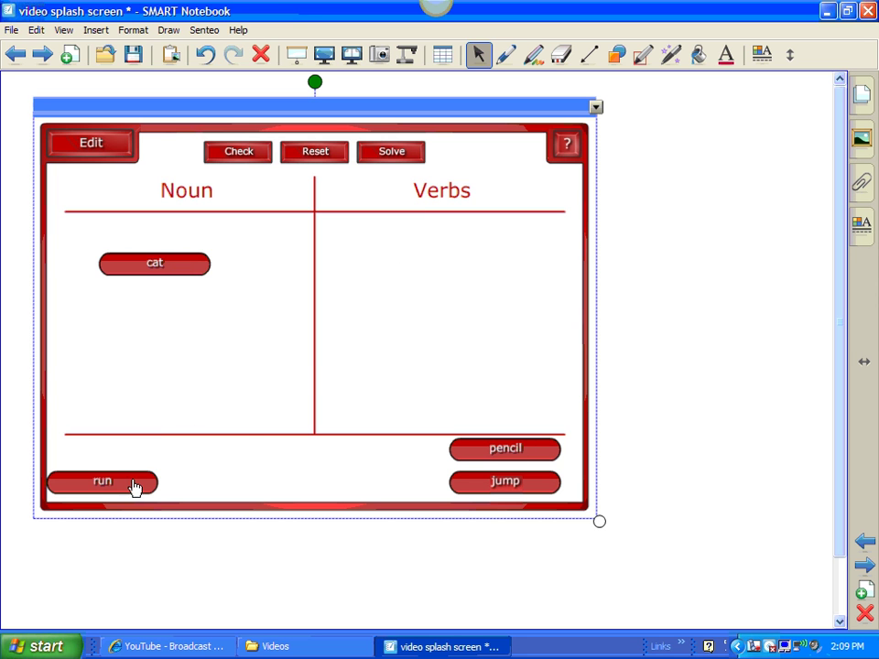
mouse_move(136, 489)
mouse_down()
mouse_move(311, 367)
mouse_move(409, 271)
mouse_up()
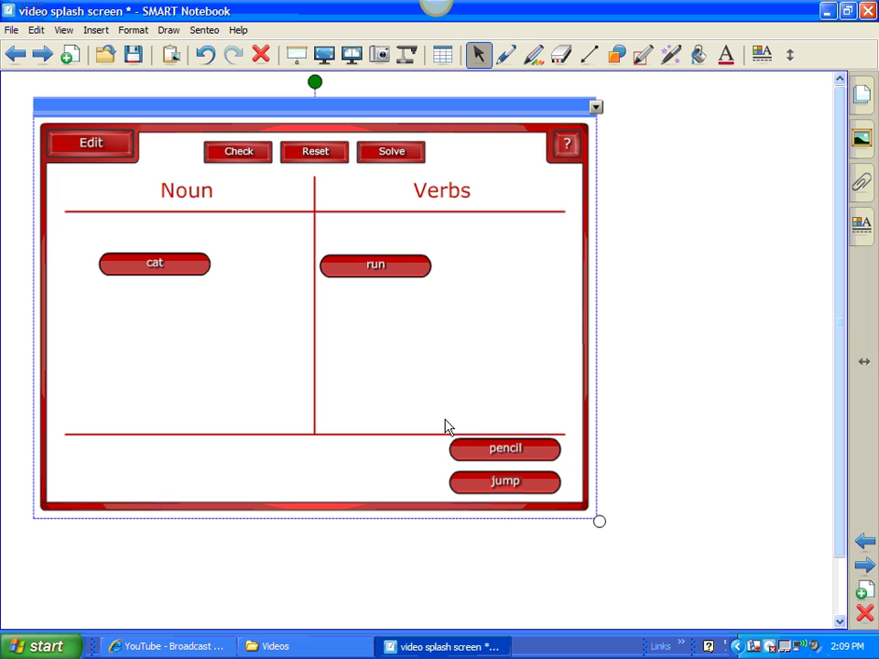
drag(489, 450, 406, 329)
drag(479, 493, 152, 333)
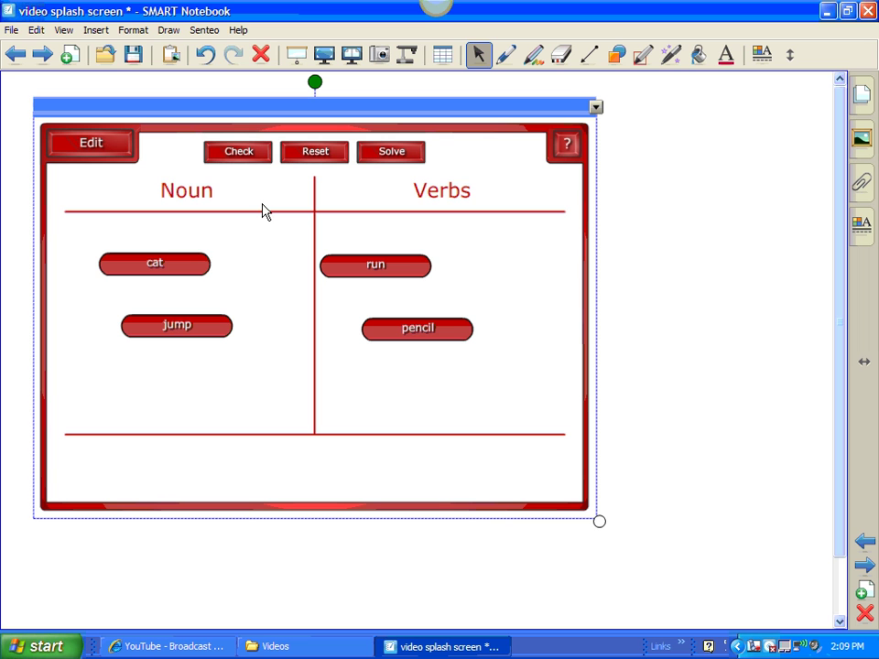
Step: Check the sorted words, reset them to the tray, then let the activity solve itself
click(250, 152)
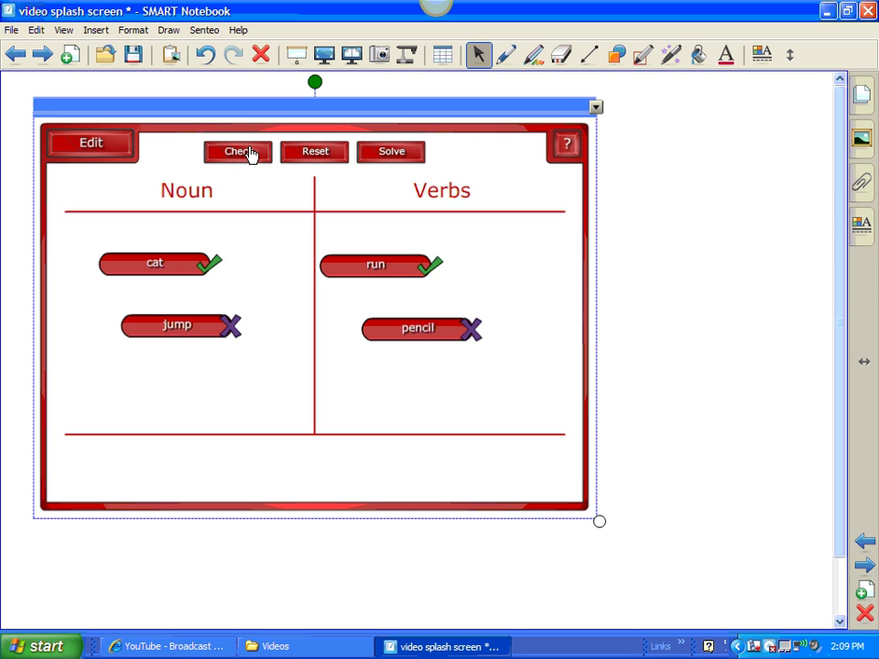
click(319, 155)
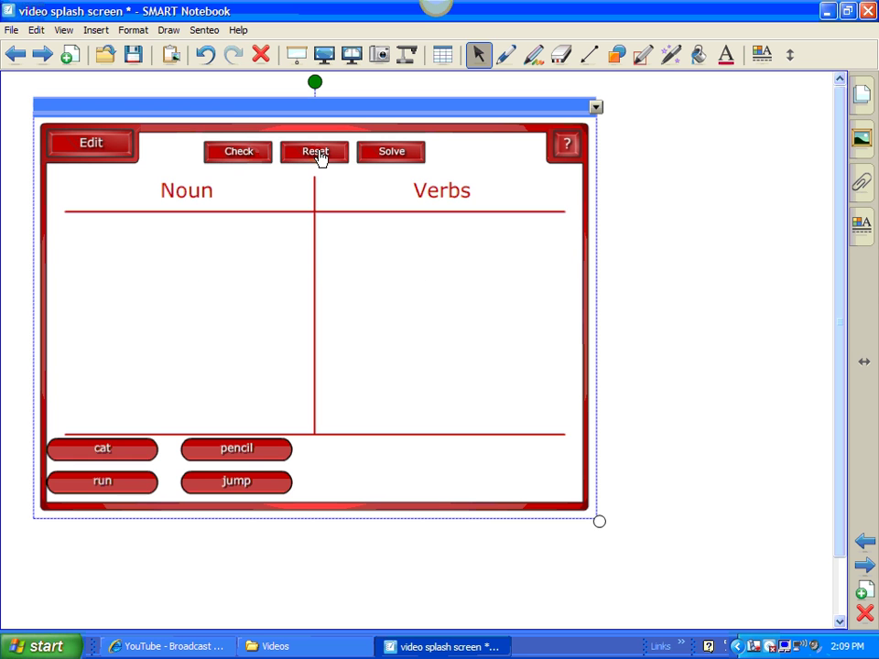
click(382, 157)
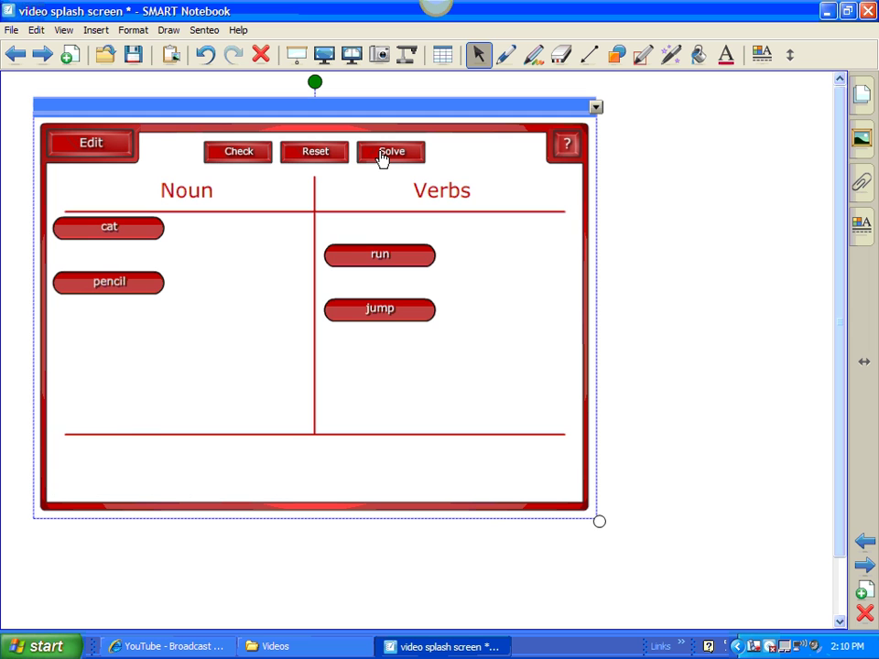
Step: Add a new page and open the Lesson Activity Toolkit's Games category in the Gallery
click(71, 56)
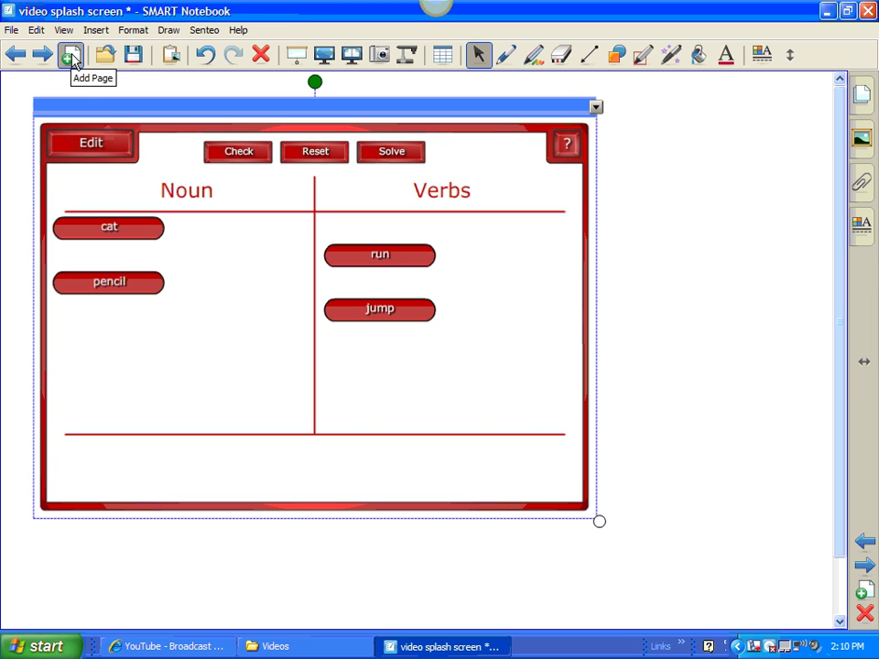
click(860, 138)
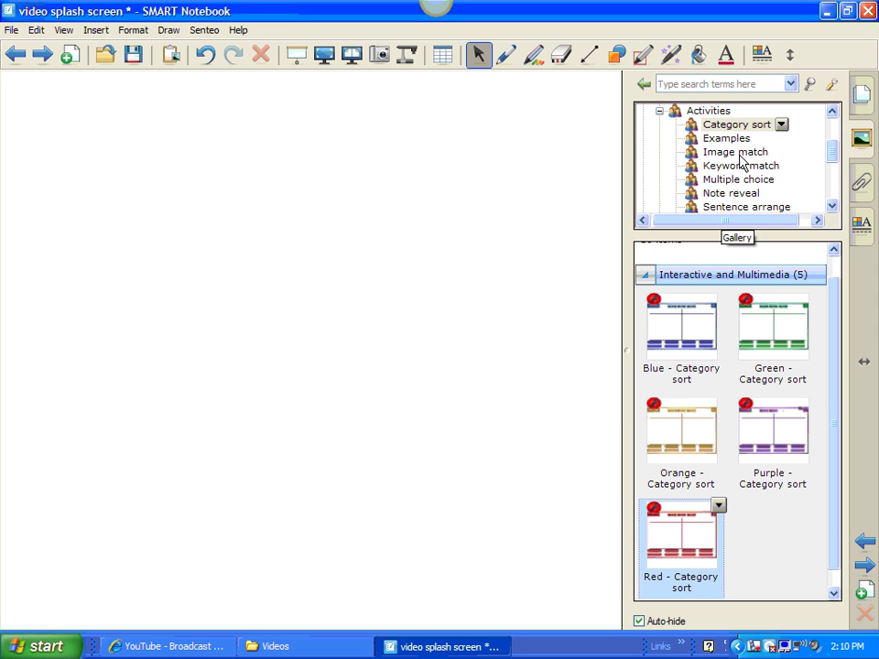
drag(832, 153, 832, 147)
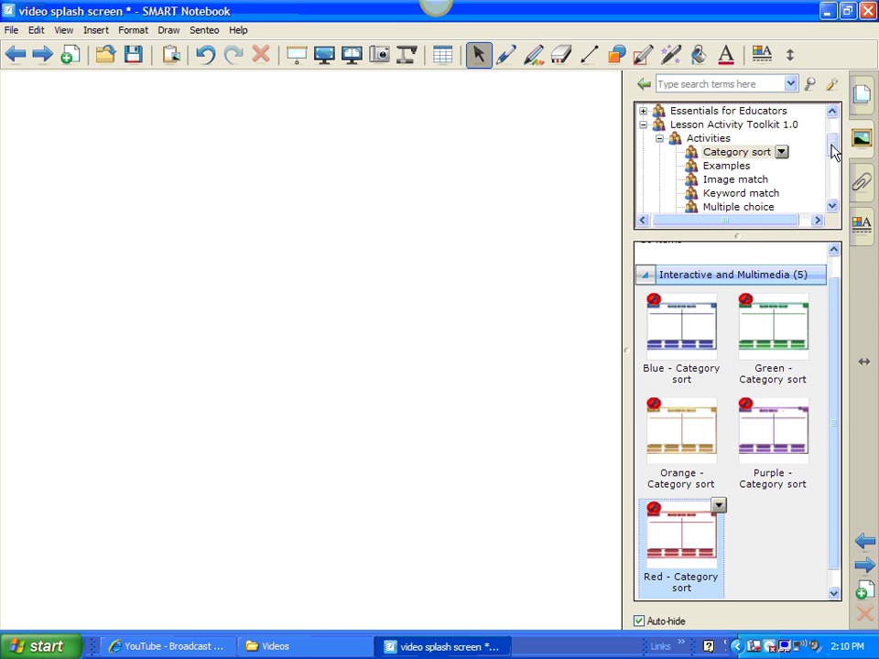
click(659, 140)
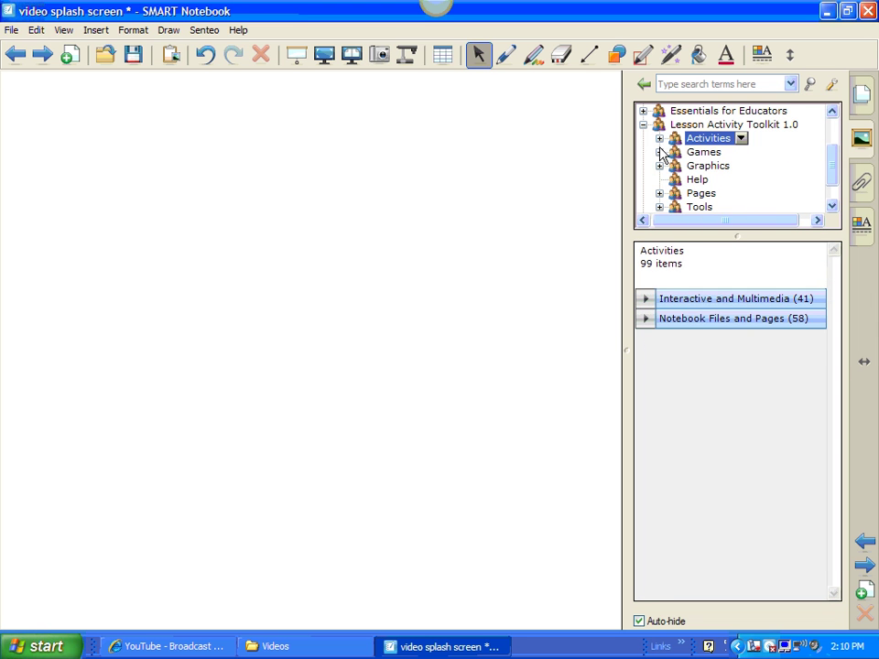
click(660, 153)
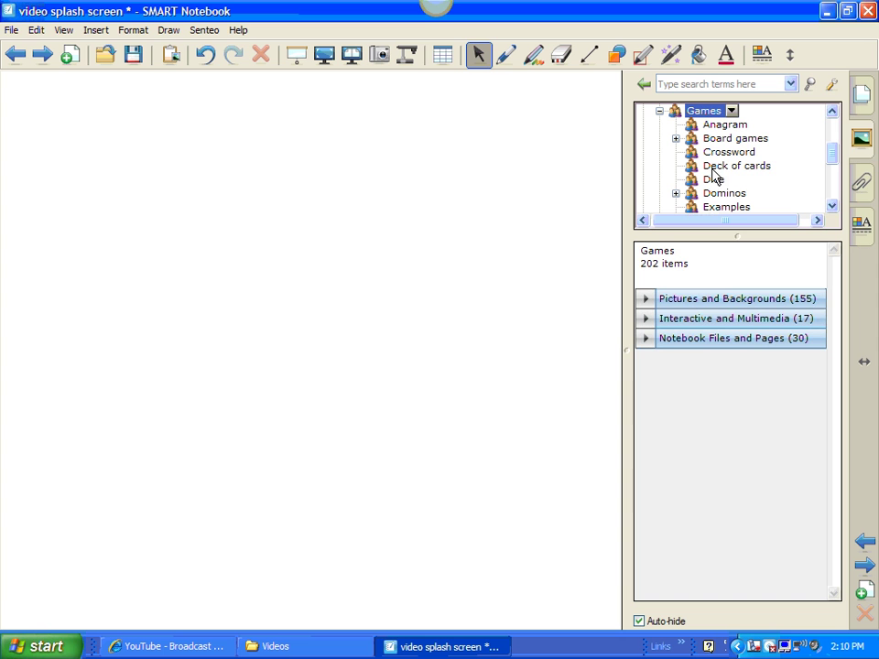
click(831, 206)
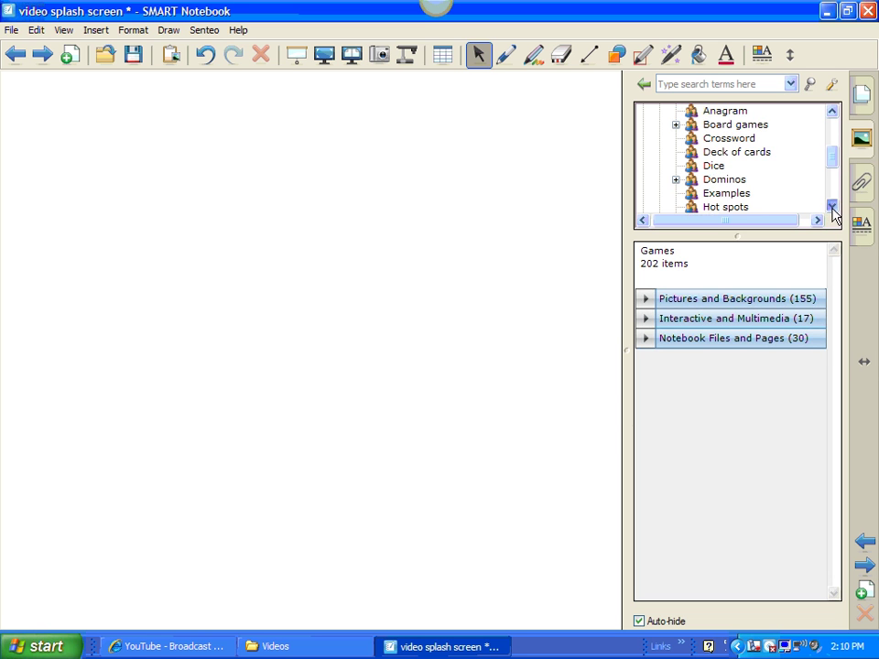
click(831, 206)
click(832, 206)
click(832, 206)
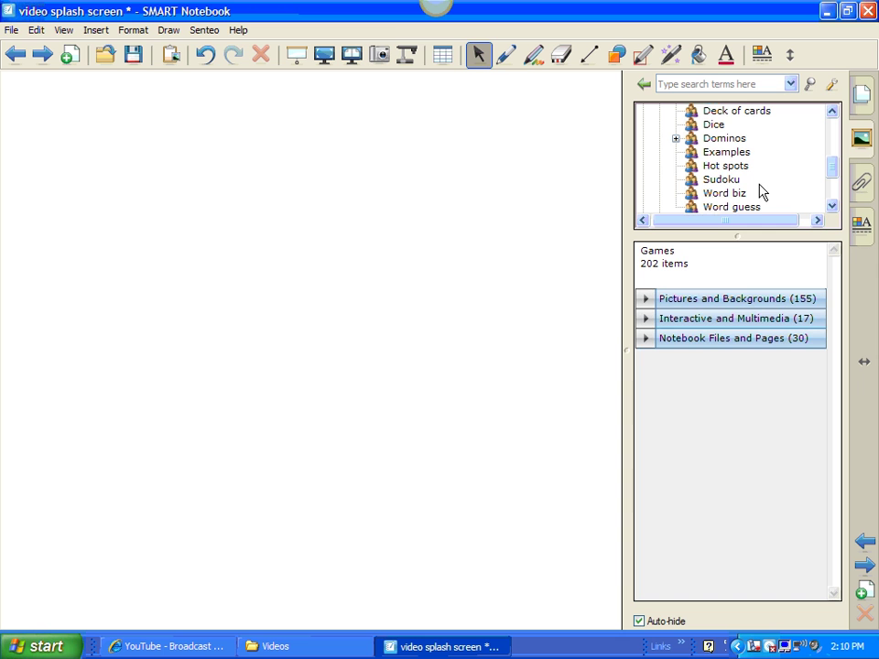
Step: Place the white Domino 1-1 from Games > Dominos in the middle of the page
click(675, 140)
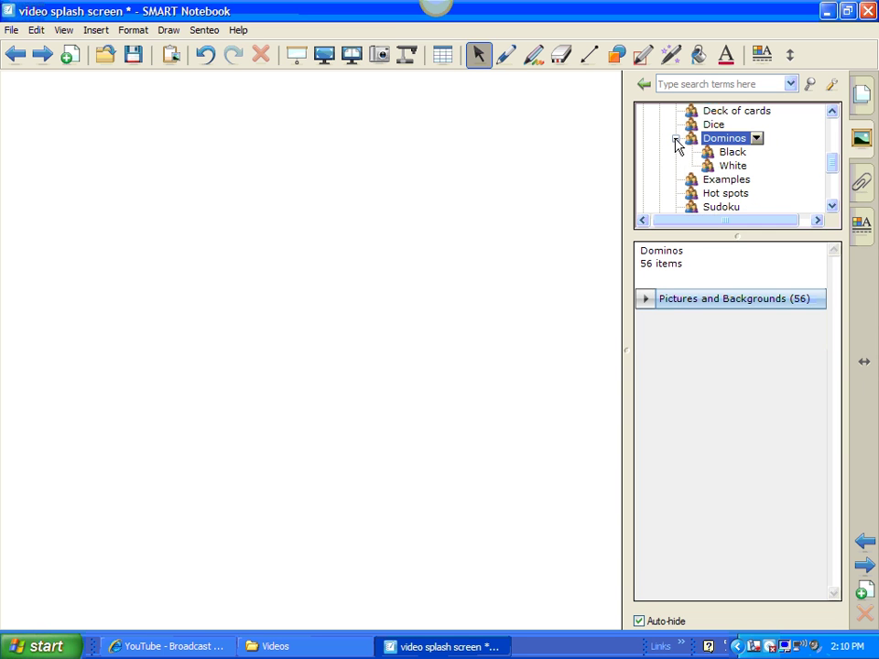
click(730, 167)
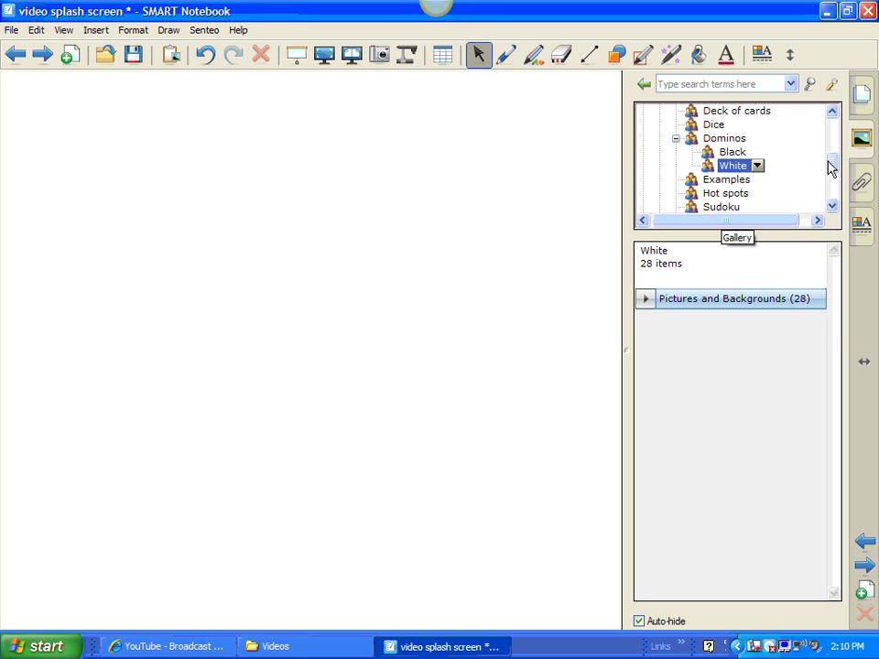
click(647, 302)
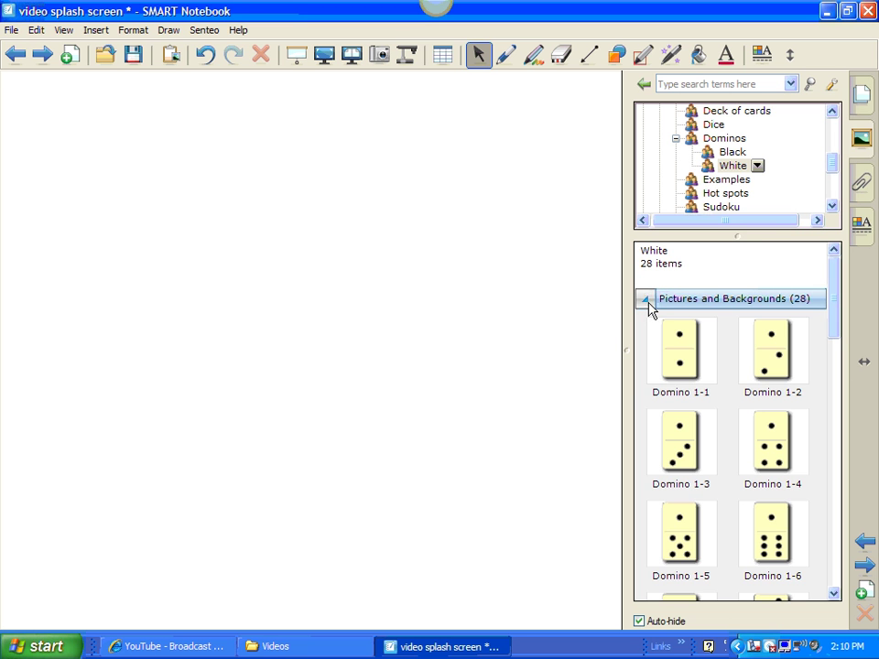
drag(675, 344, 439, 326)
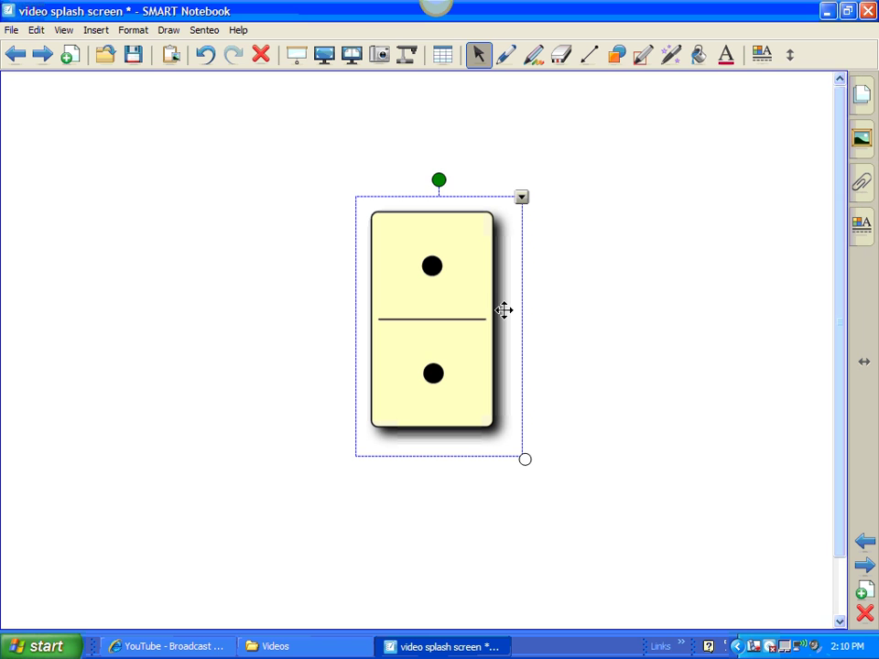
Step: Browse back through the Gallery to the Anagram game's items
click(862, 140)
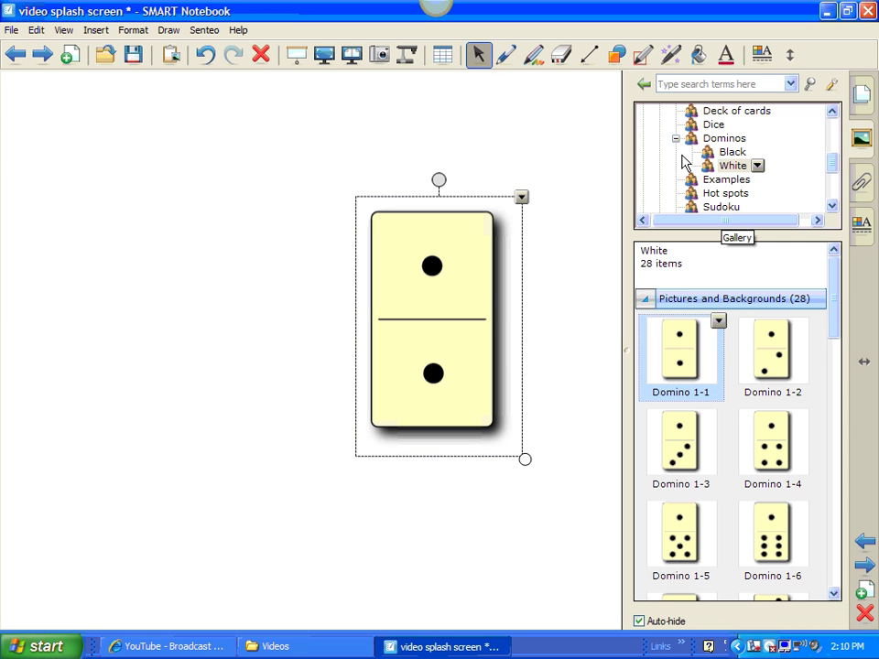
click(724, 152)
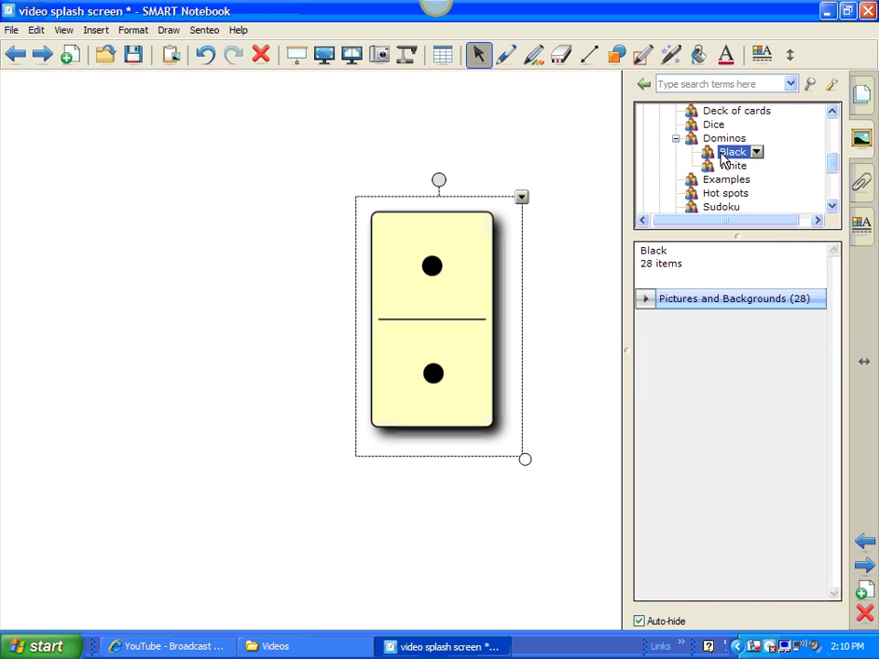
click(674, 141)
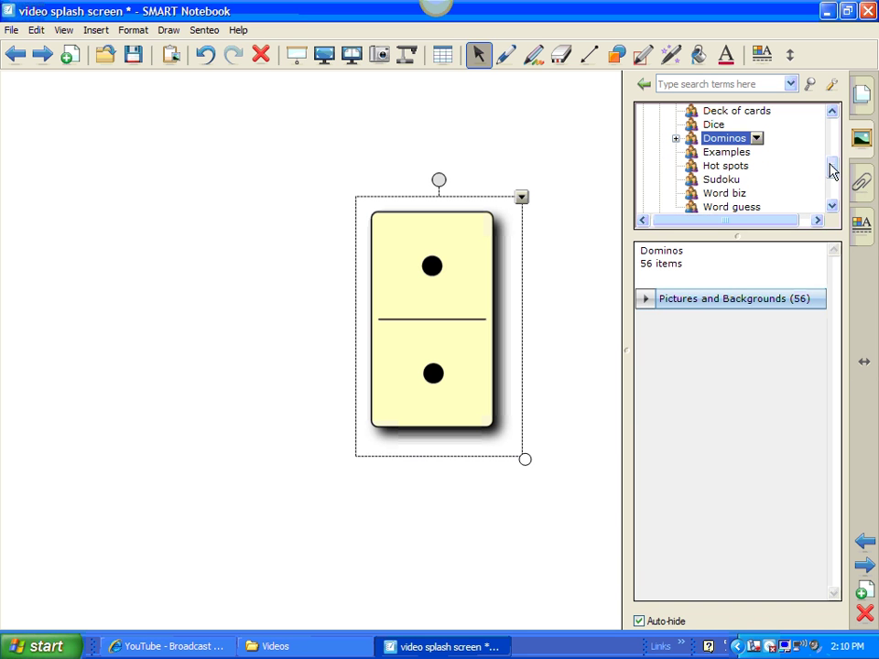
drag(832, 168, 828, 155)
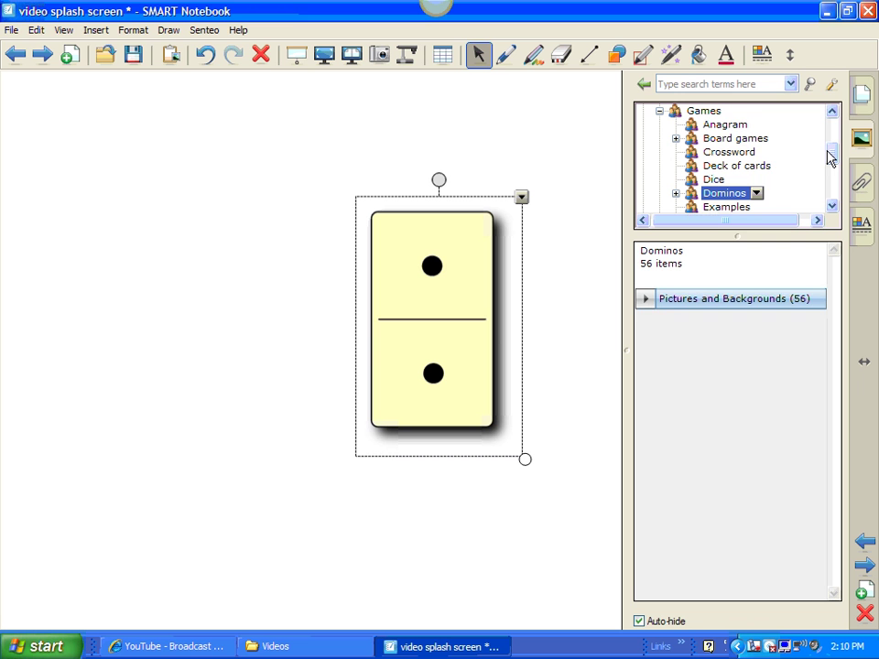
click(727, 125)
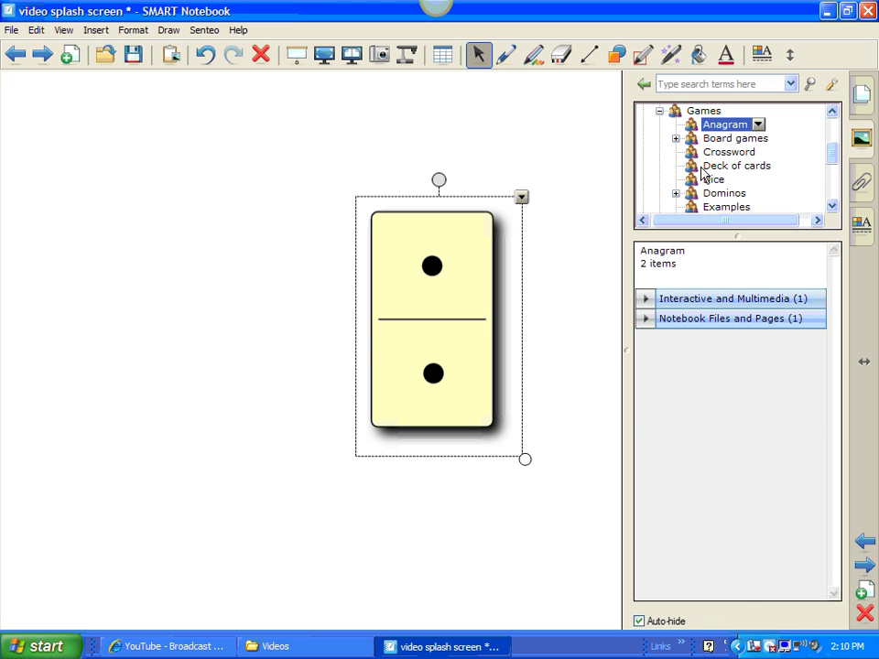
Step: Drag the Anagram activity onto the page, open and confirm its Edit settings, then collapse Games
click(646, 299)
drag(677, 343, 308, 350)
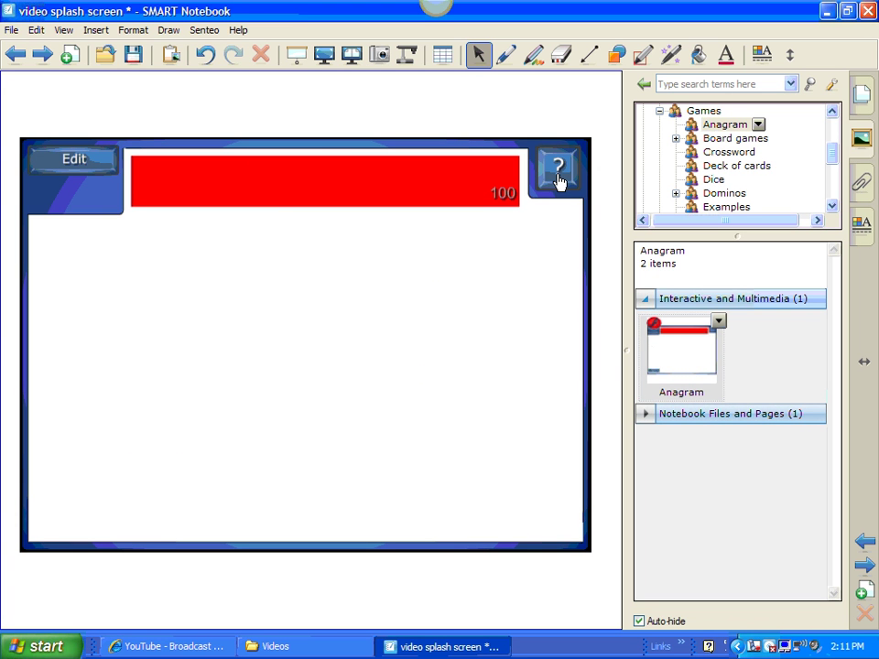
click(71, 168)
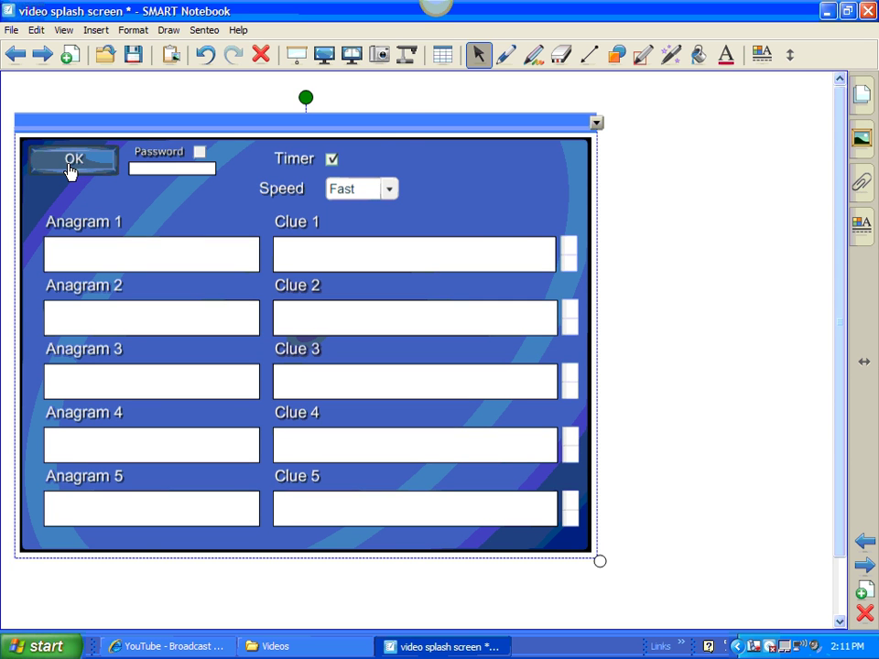
click(71, 168)
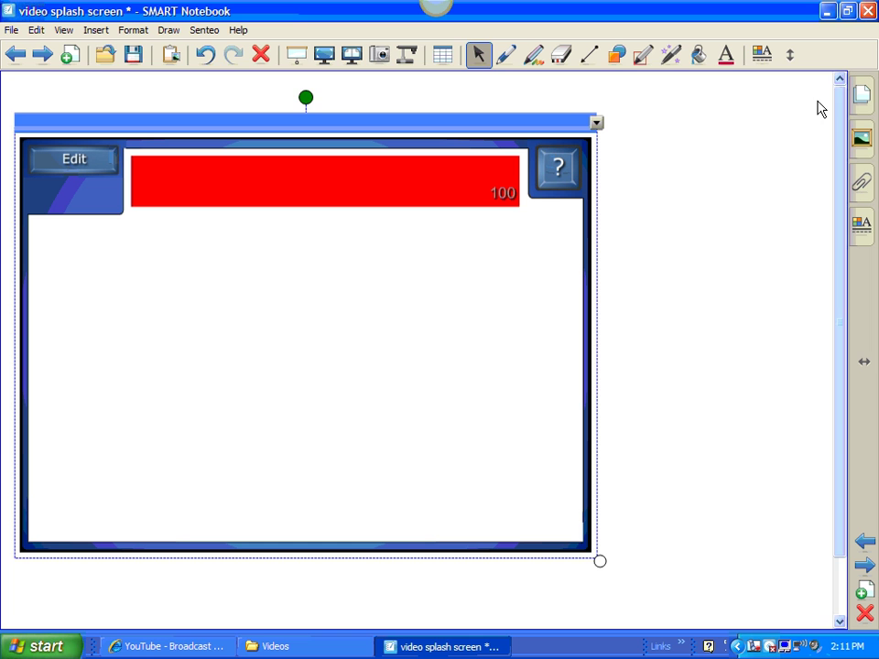
click(860, 139)
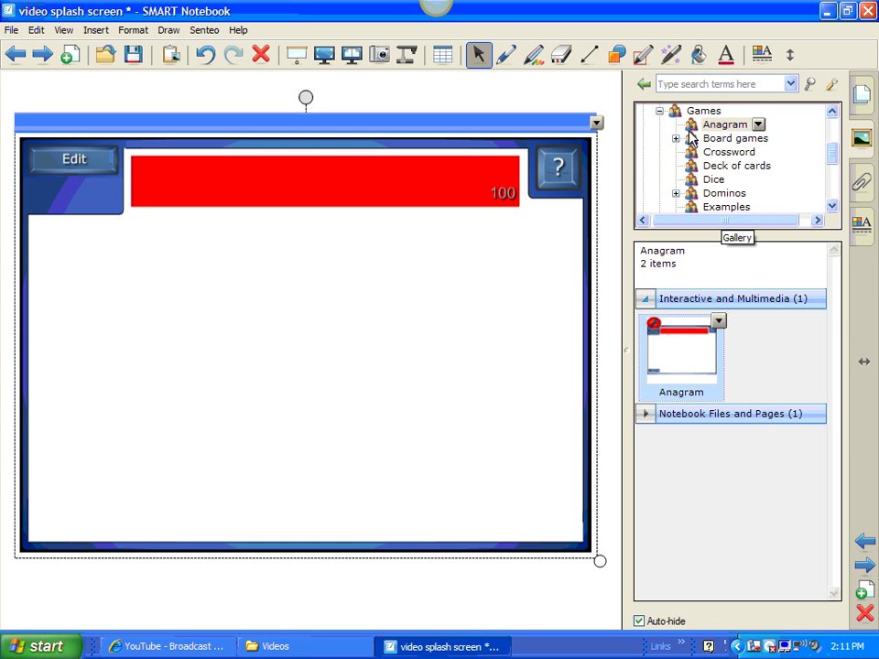
click(660, 112)
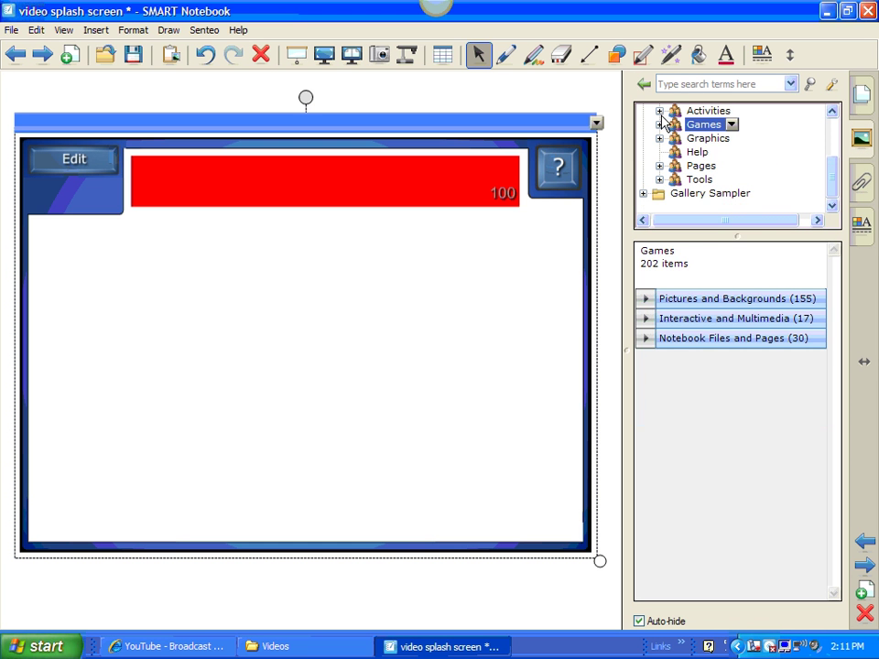
click(661, 179)
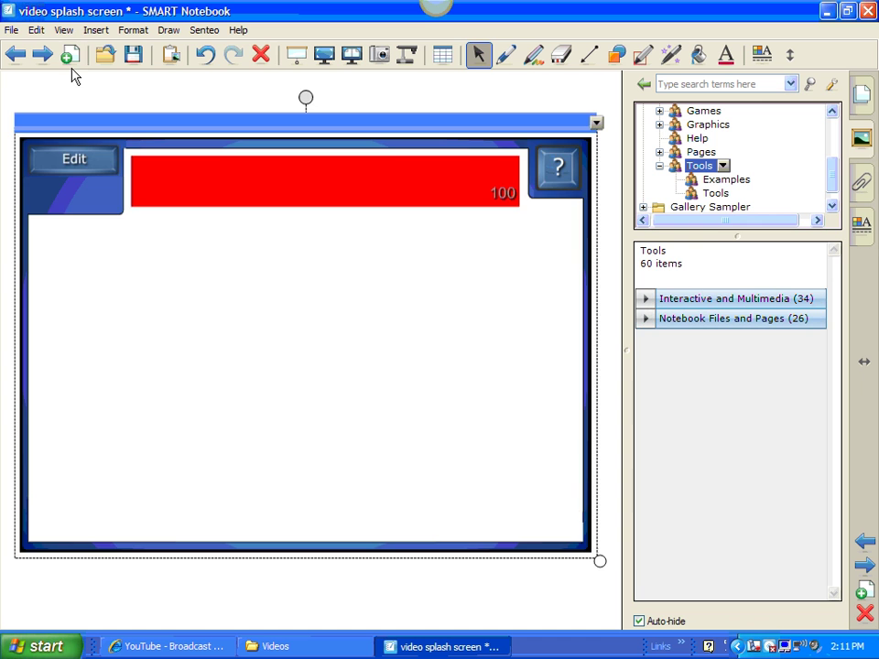
click(70, 56)
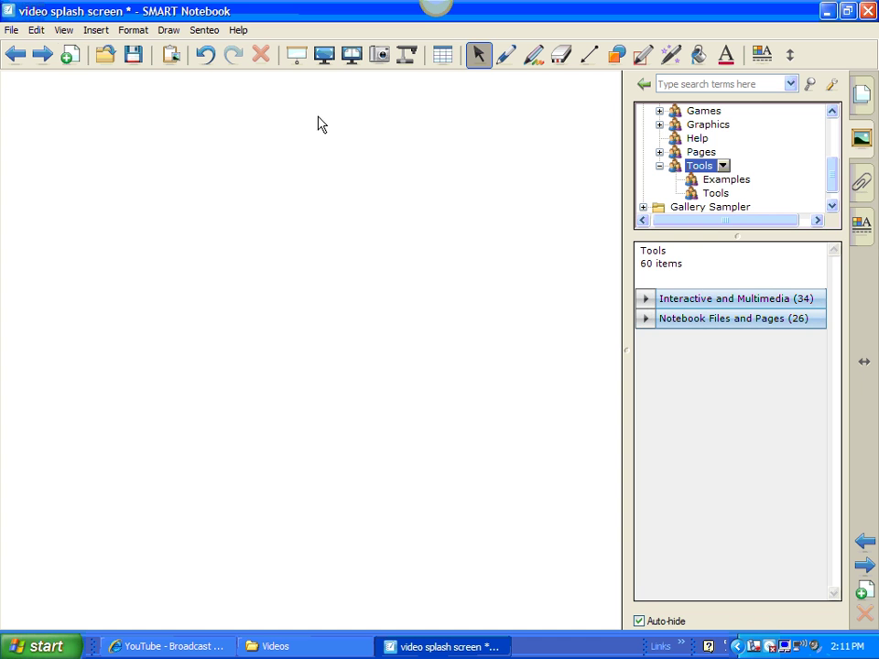
click(724, 183)
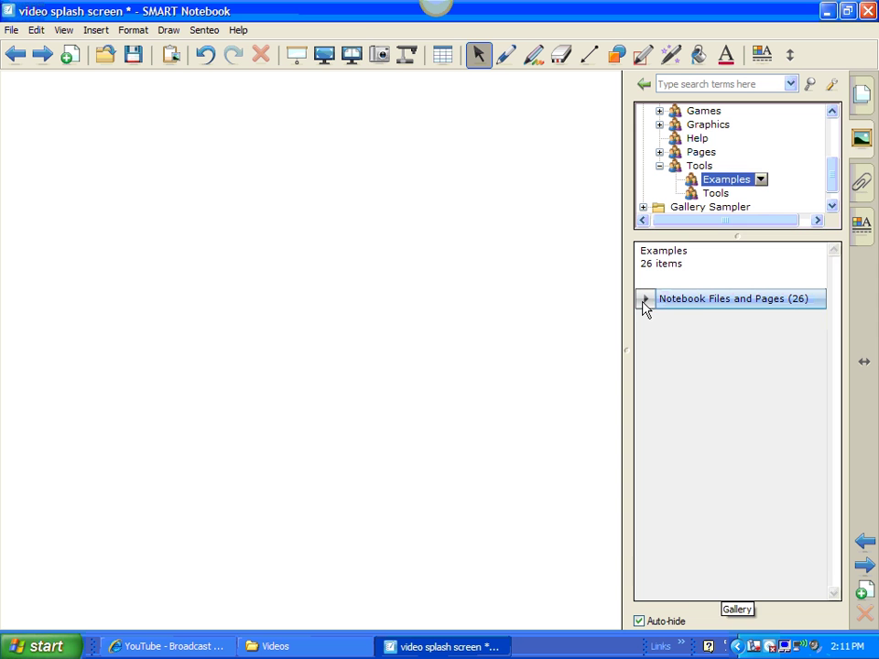
click(644, 302)
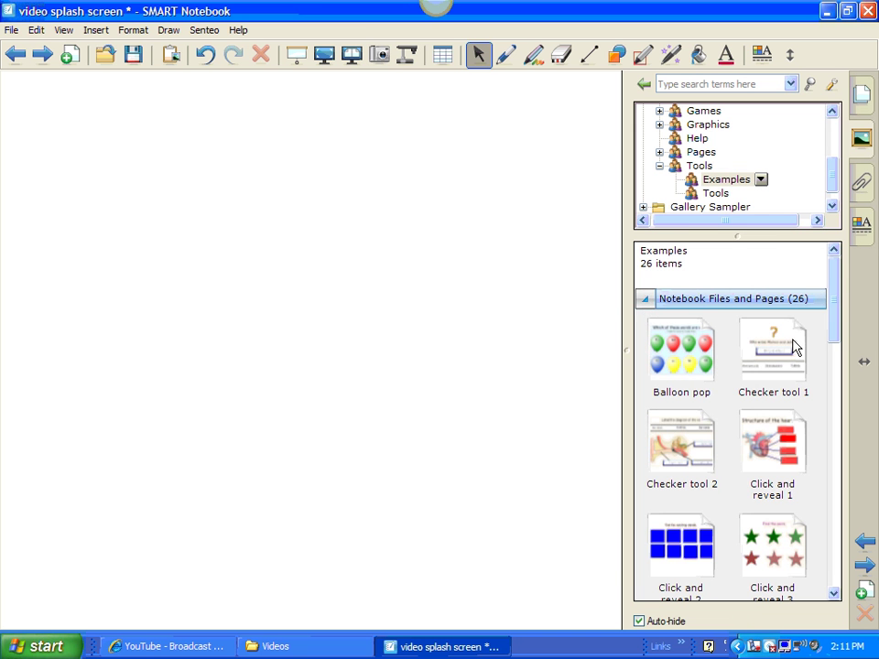
drag(765, 435, 386, 431)
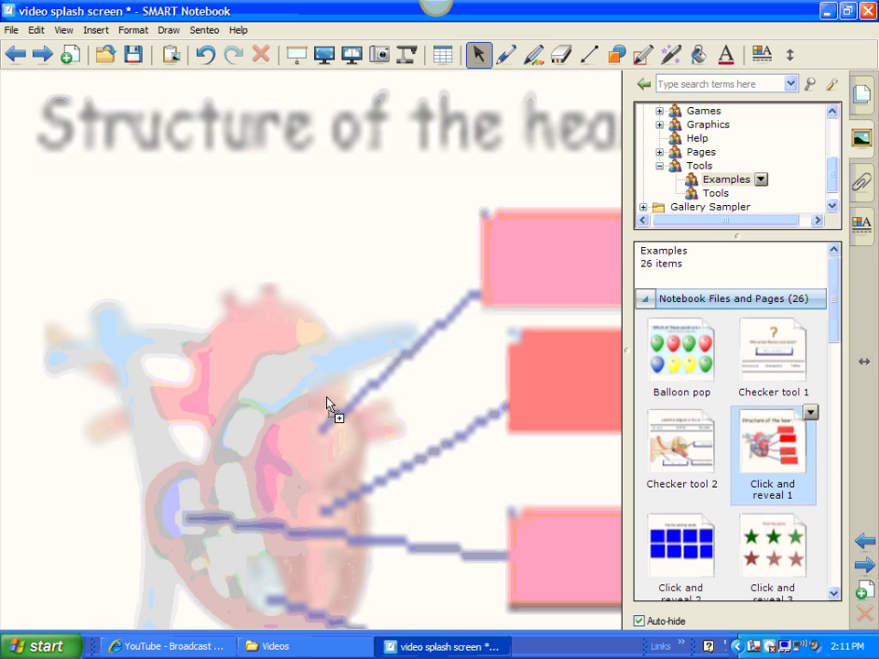
drag(327, 403, 328, 400)
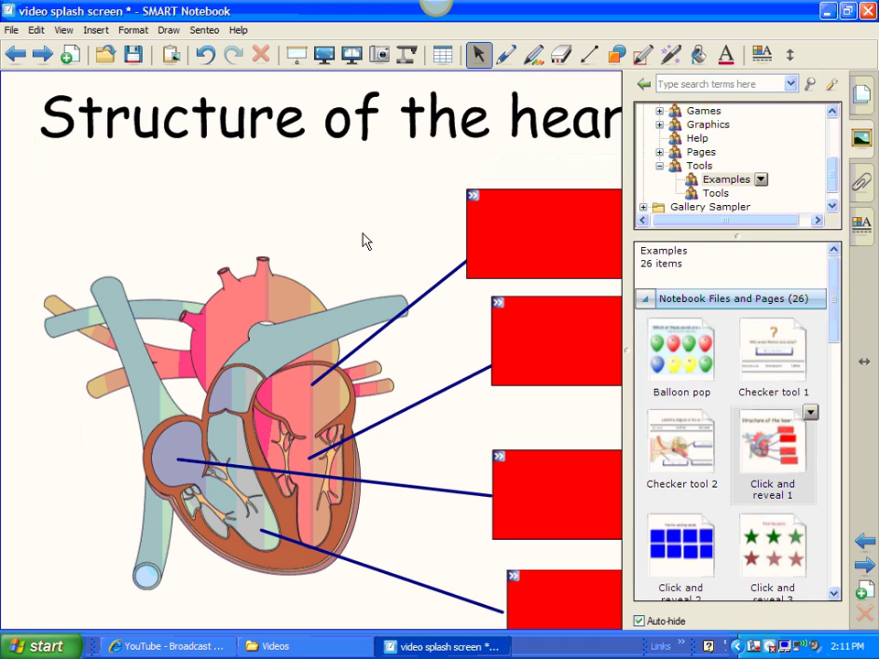
click(526, 225)
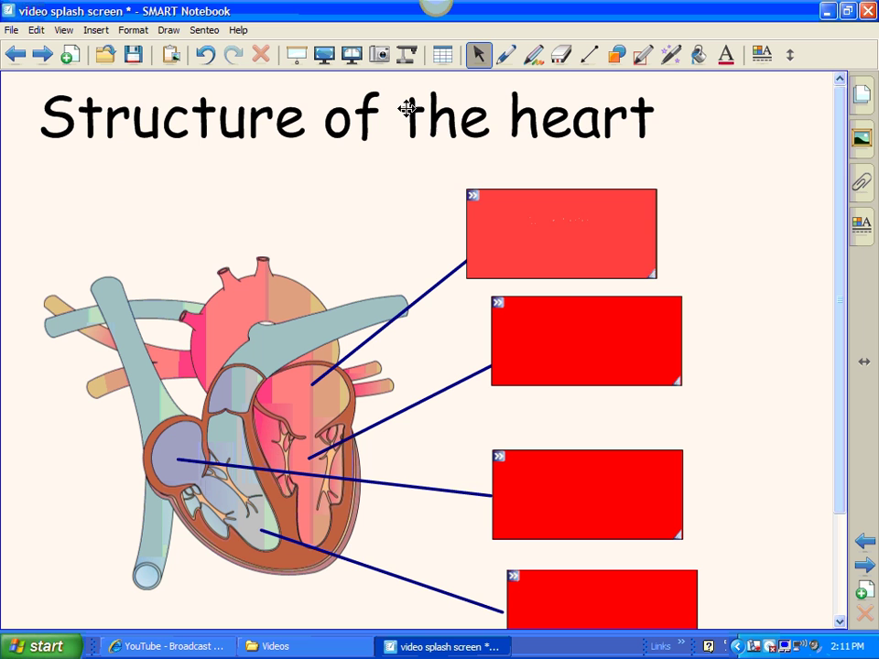
click(555, 249)
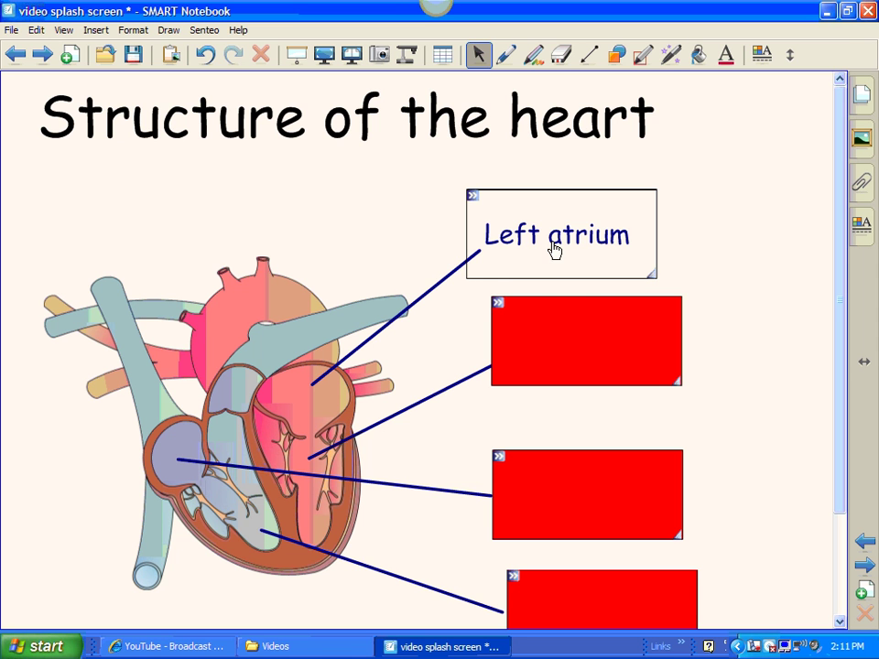
click(591, 249)
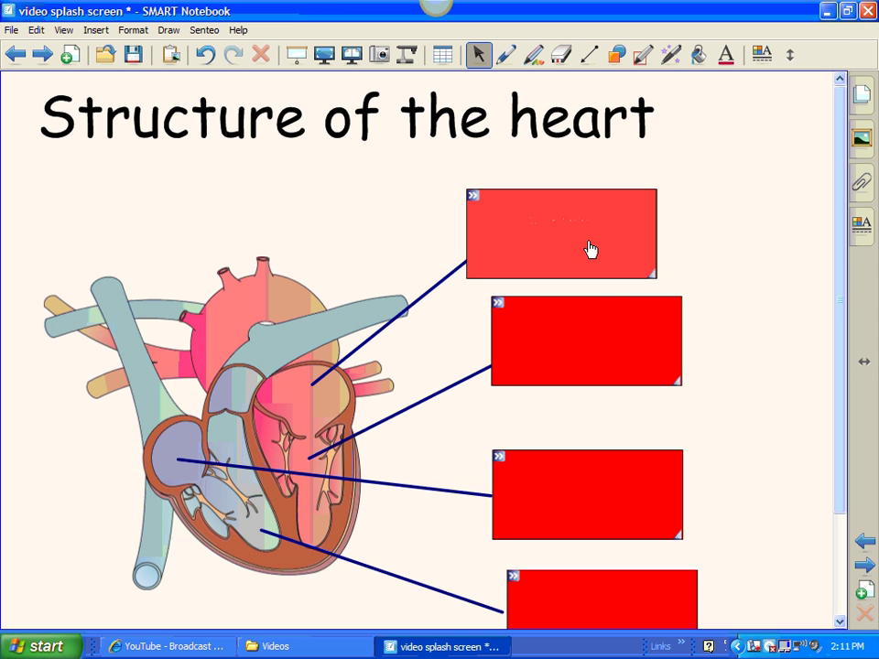
click(567, 365)
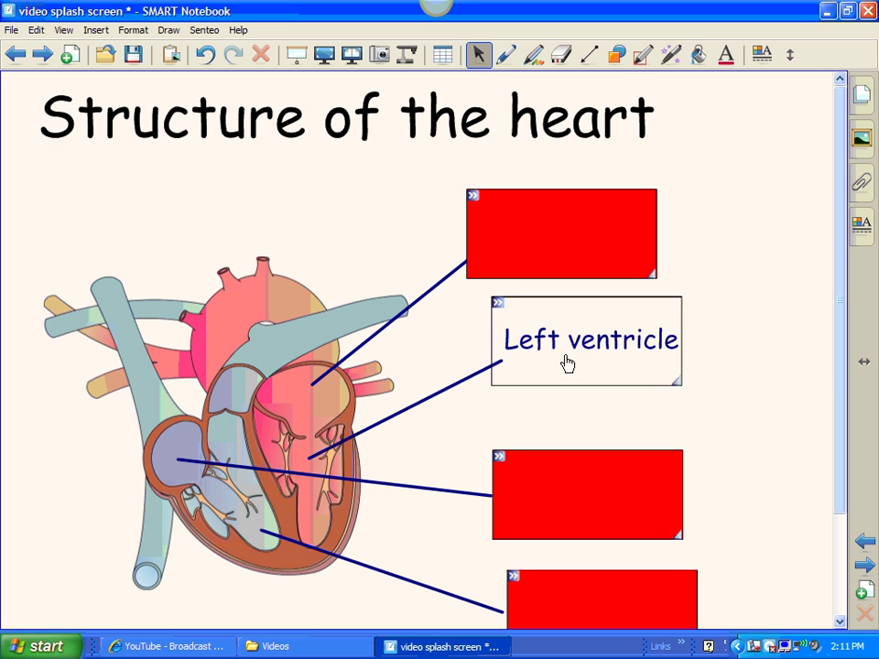
click(567, 363)
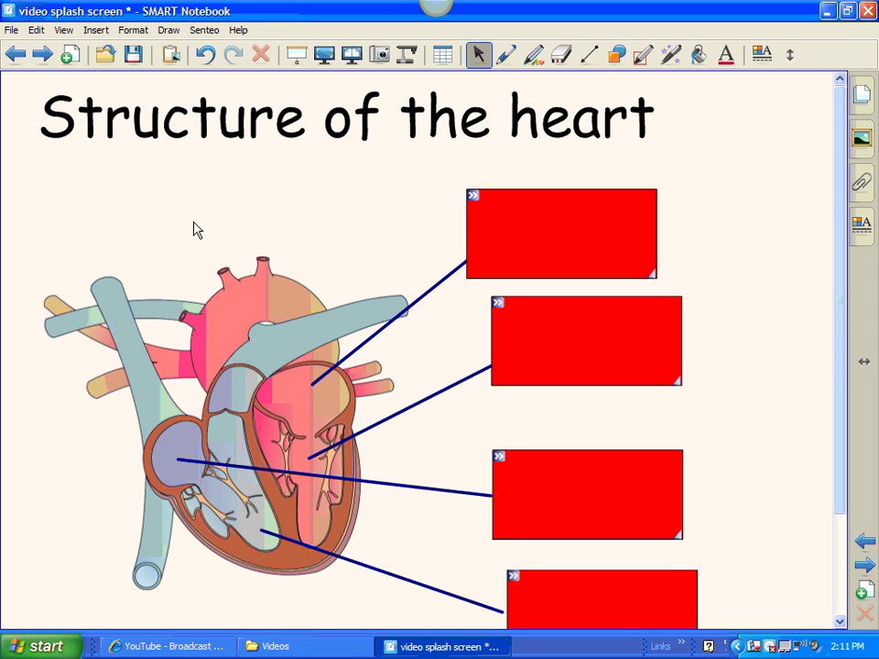
Step: Add a blank page and browse the Gallery's Tools > Interactive and Multimedia items
click(72, 55)
click(859, 137)
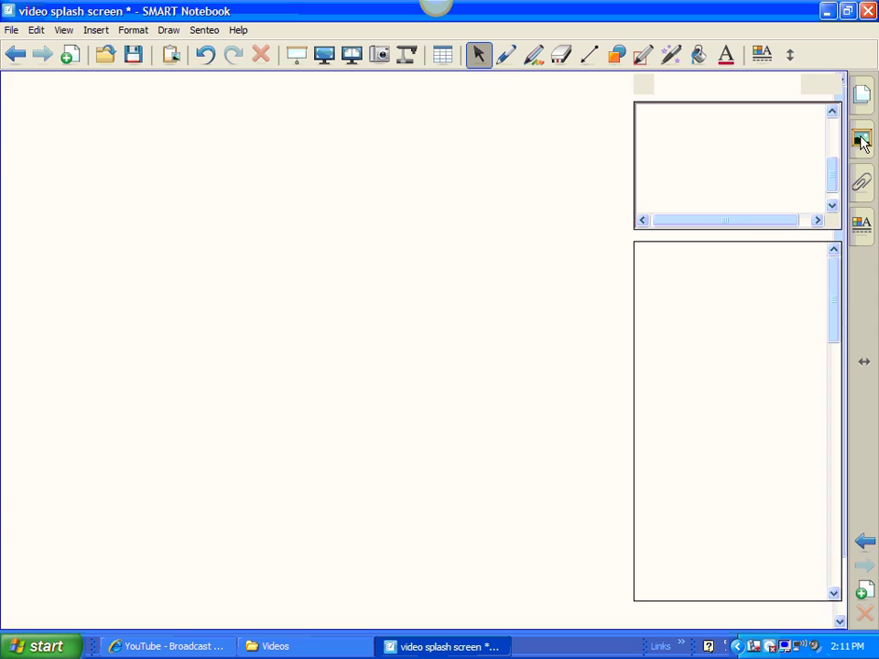
click(647, 301)
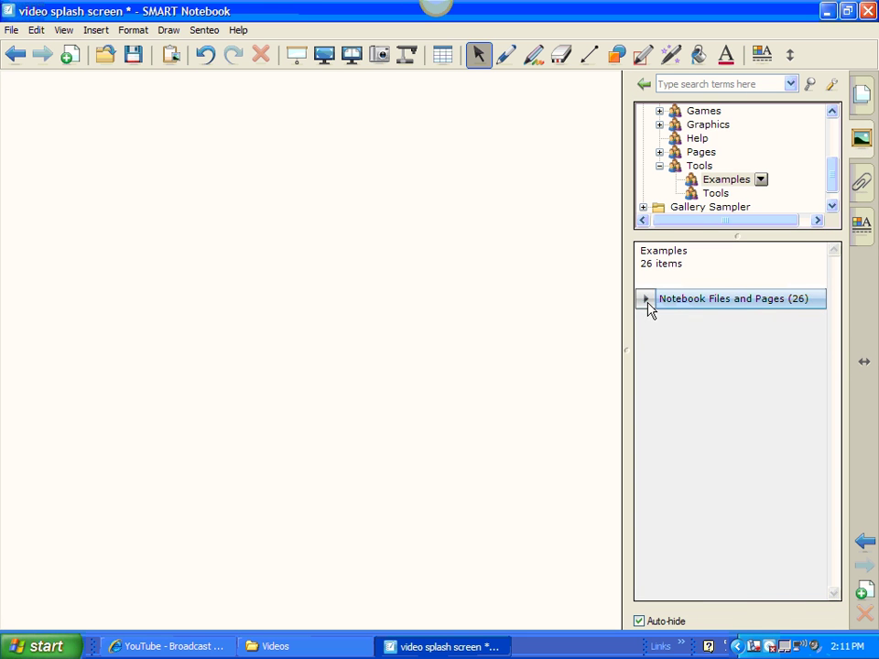
click(718, 194)
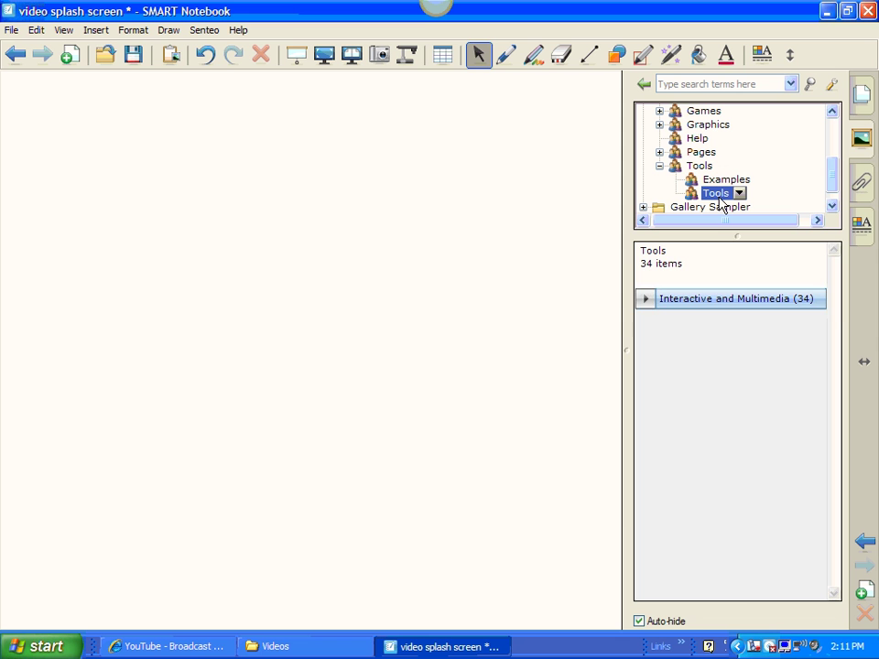
click(645, 301)
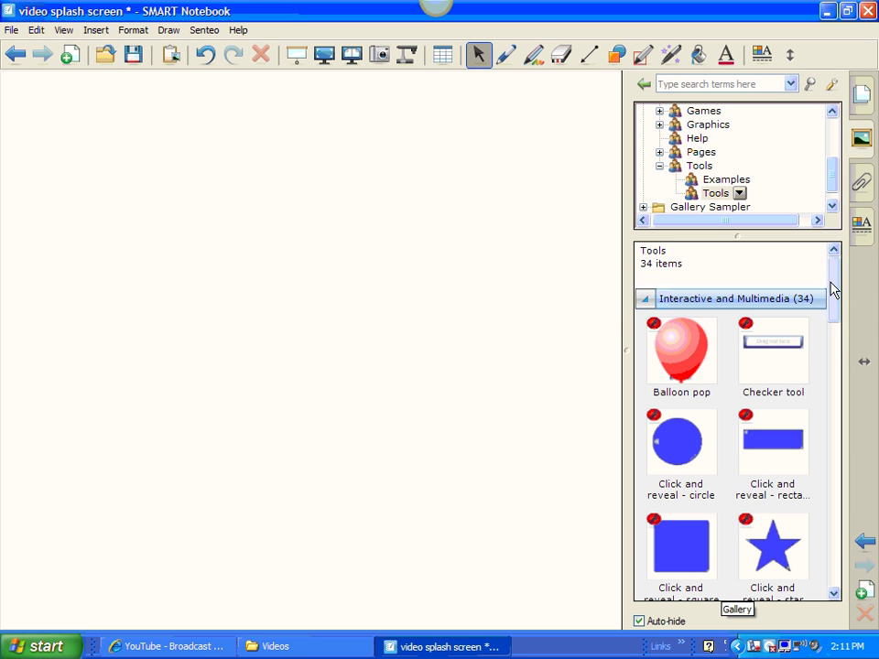
drag(832, 290, 836, 317)
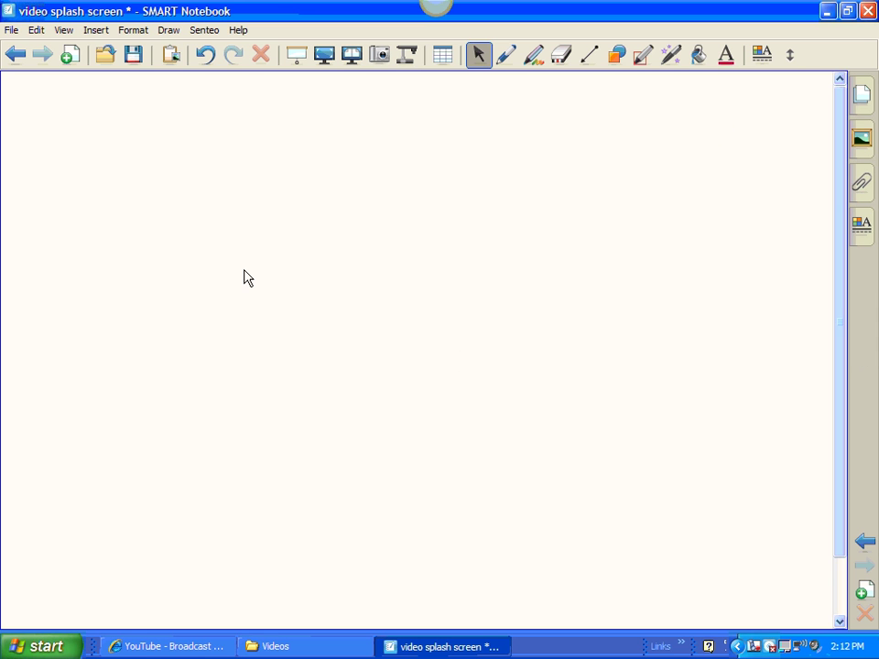
Step: Type the word 'answer' in a text box on the blank page
click(245, 278)
text(ans)
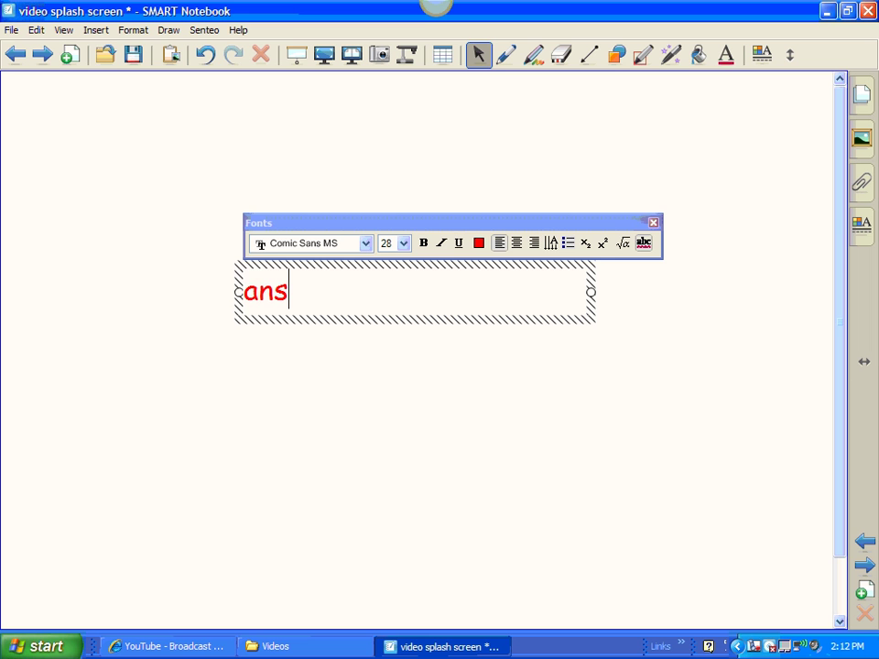
text(wer)
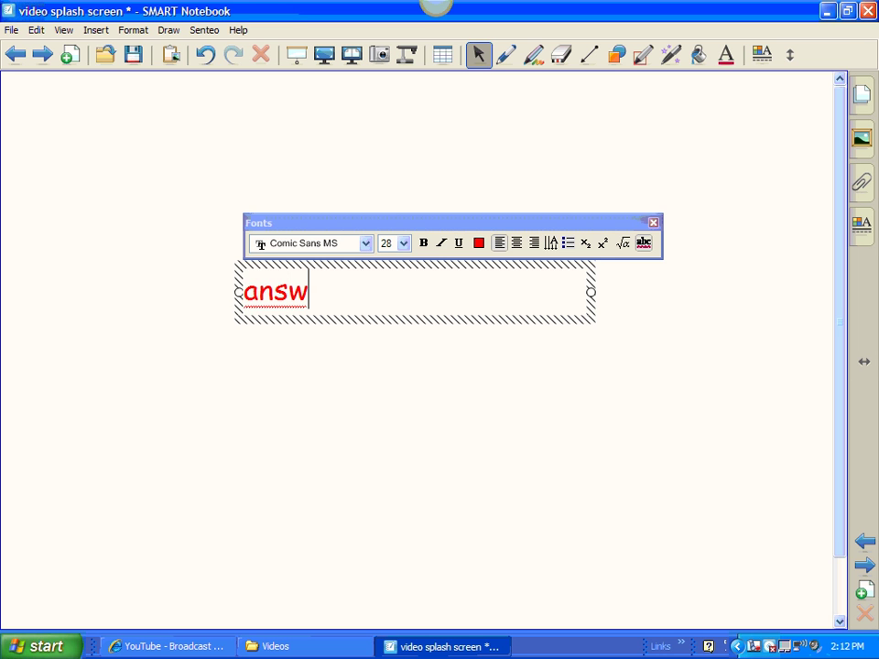
click(663, 273)
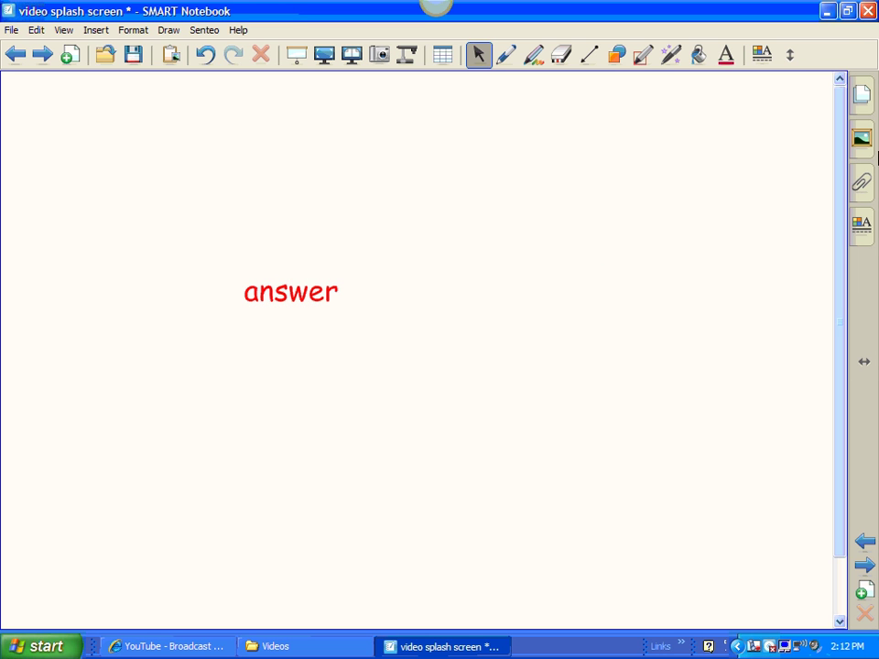
Step: Cover 'answer' with a Click and reveal rectangle and test revealing and hiding it
click(872, 135)
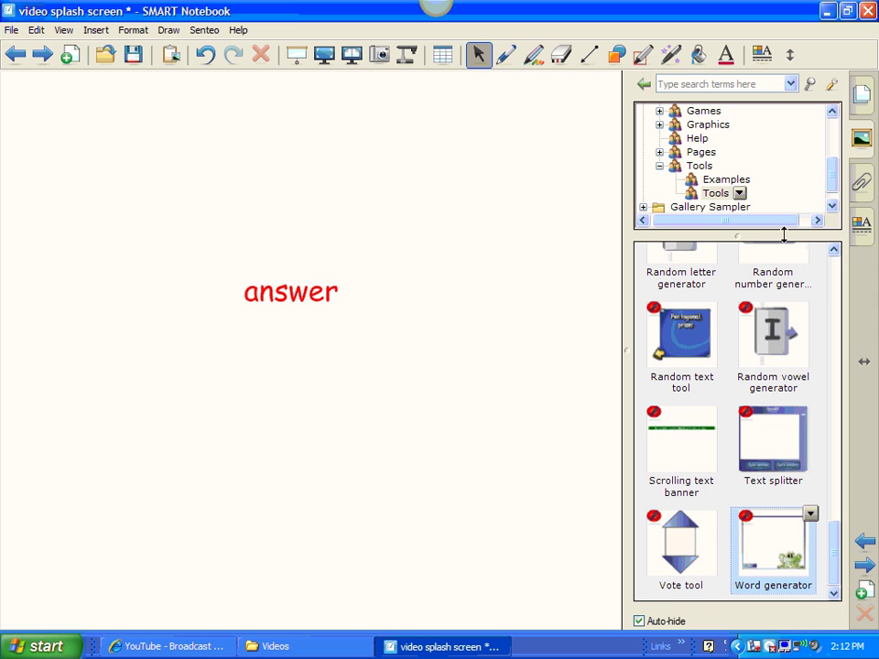
click(833, 252)
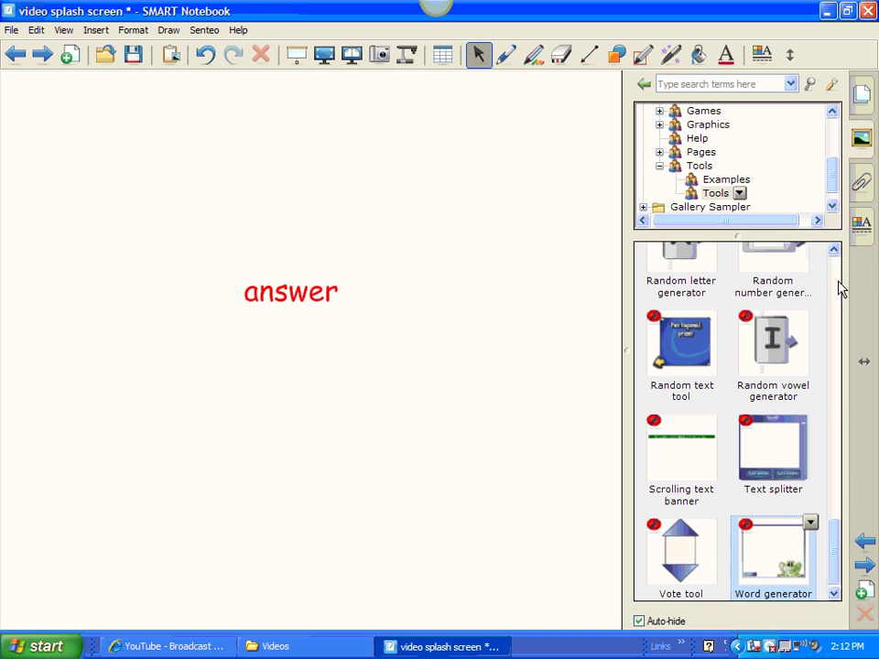
drag(834, 536, 843, 289)
drag(781, 347, 325, 325)
click(315, 294)
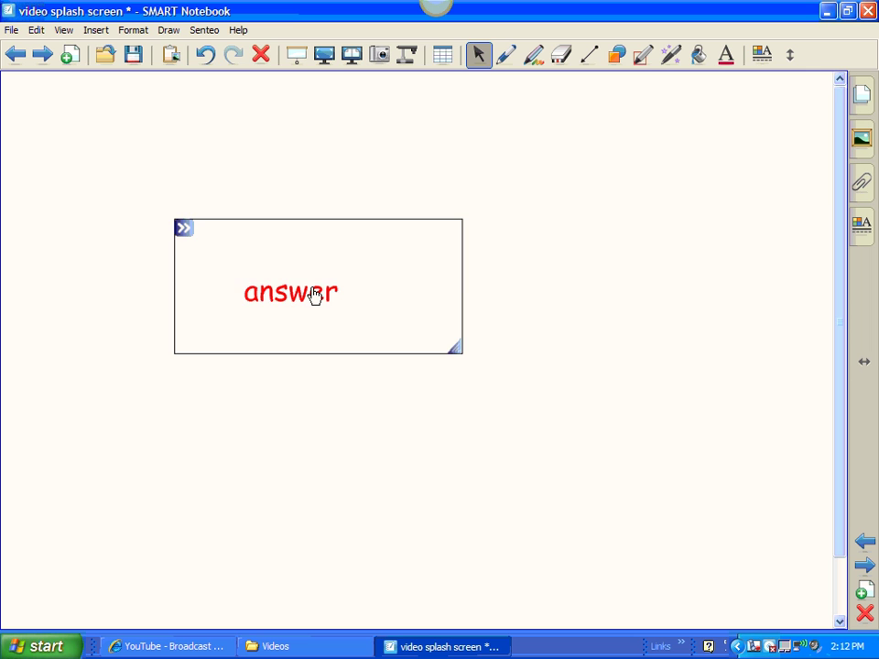
click(315, 295)
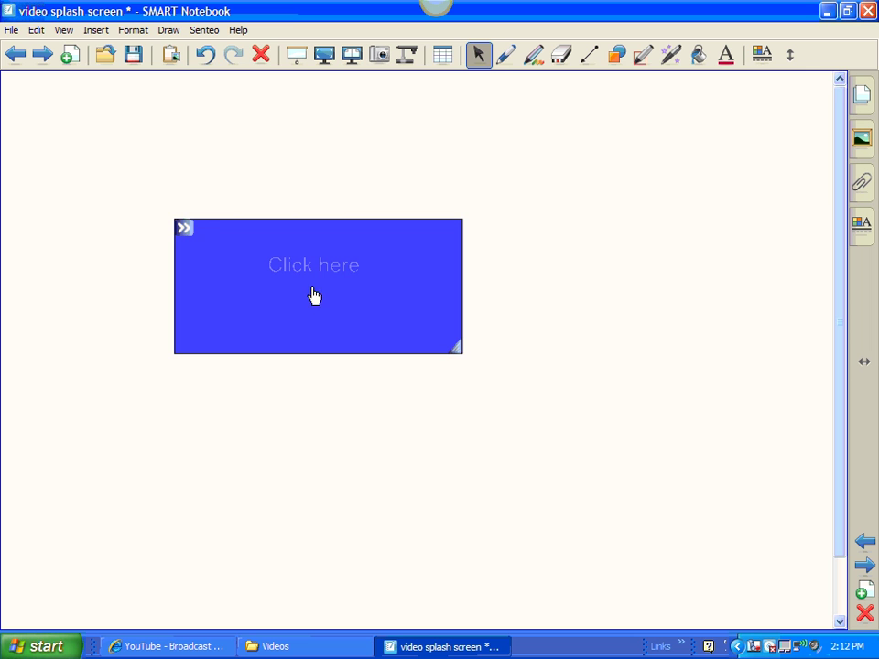
click(866, 139)
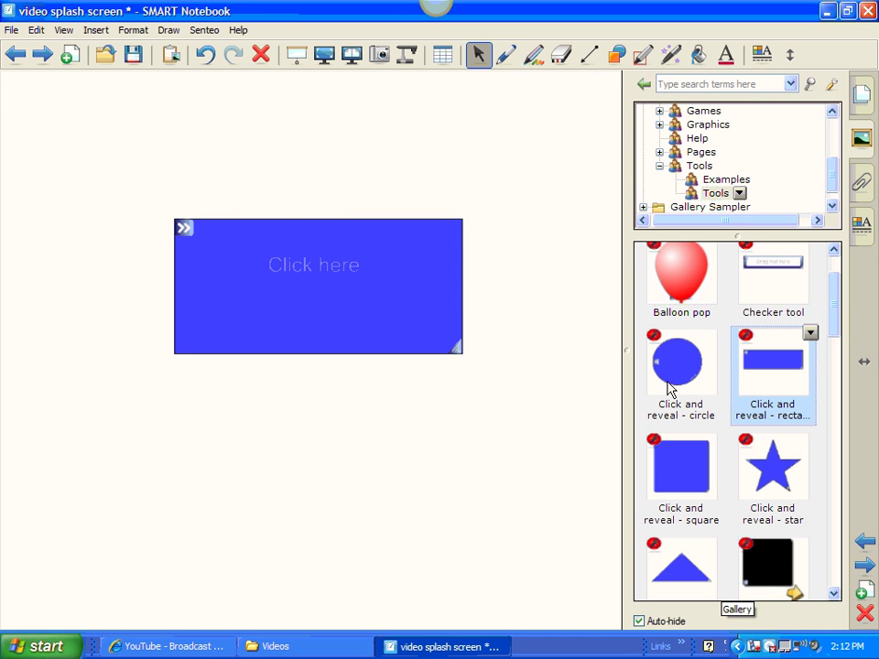
Step: Add click-and-reveal circle and square, then shrink the circle, square and rectangle
drag(668, 389, 331, 503)
drag(681, 467, 527, 187)
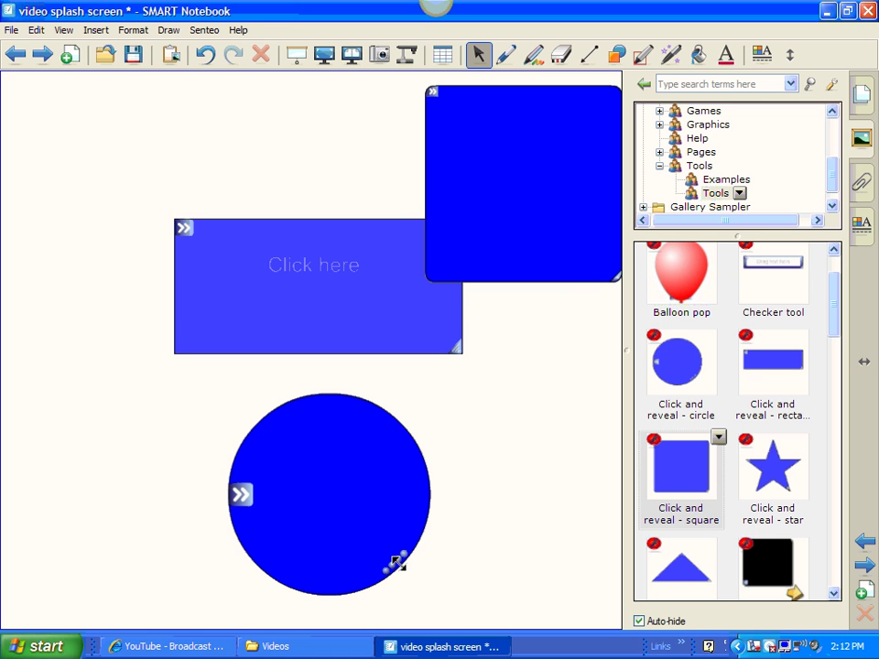
drag(397, 563, 324, 495)
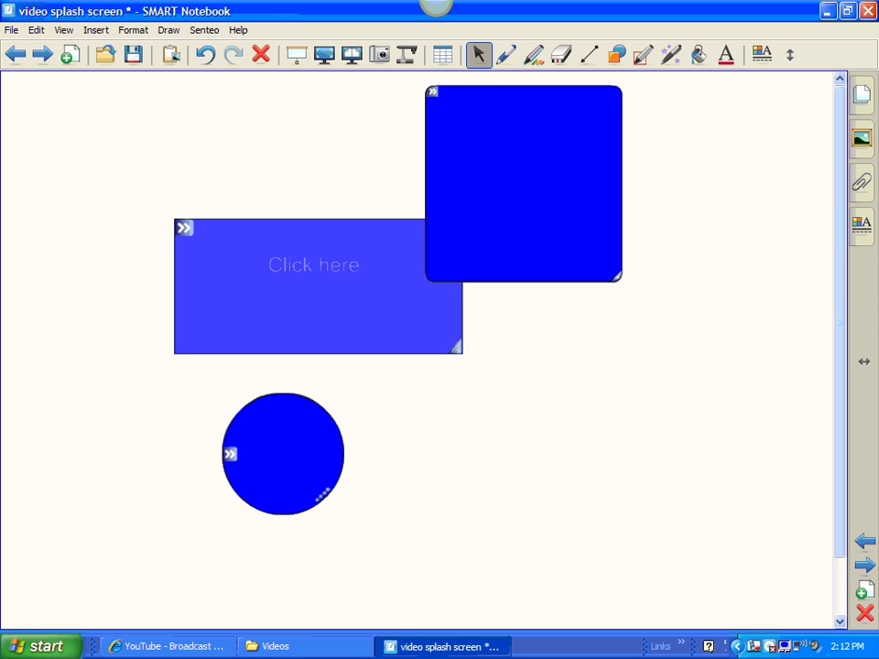
drag(615, 278, 520, 190)
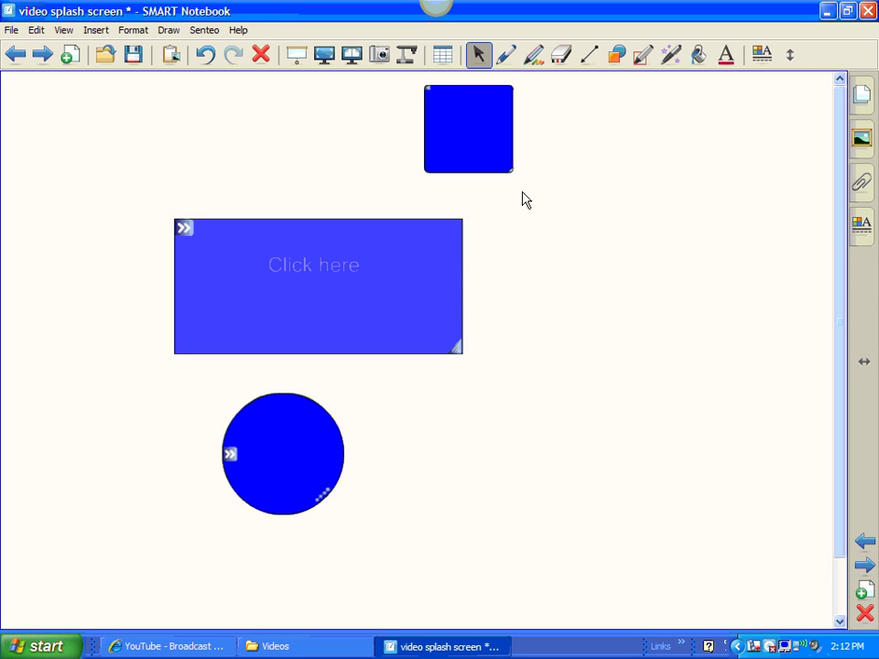
drag(458, 350, 387, 317)
Step: Add a click-and-reveal star and a top-left triangle, then add a new blank page
click(861, 138)
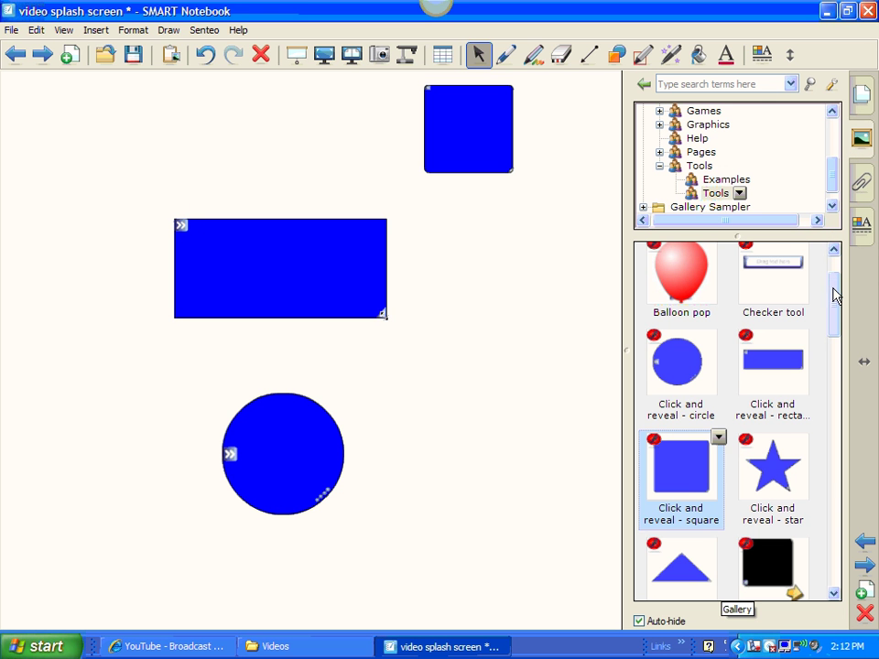
drag(774, 467, 506, 463)
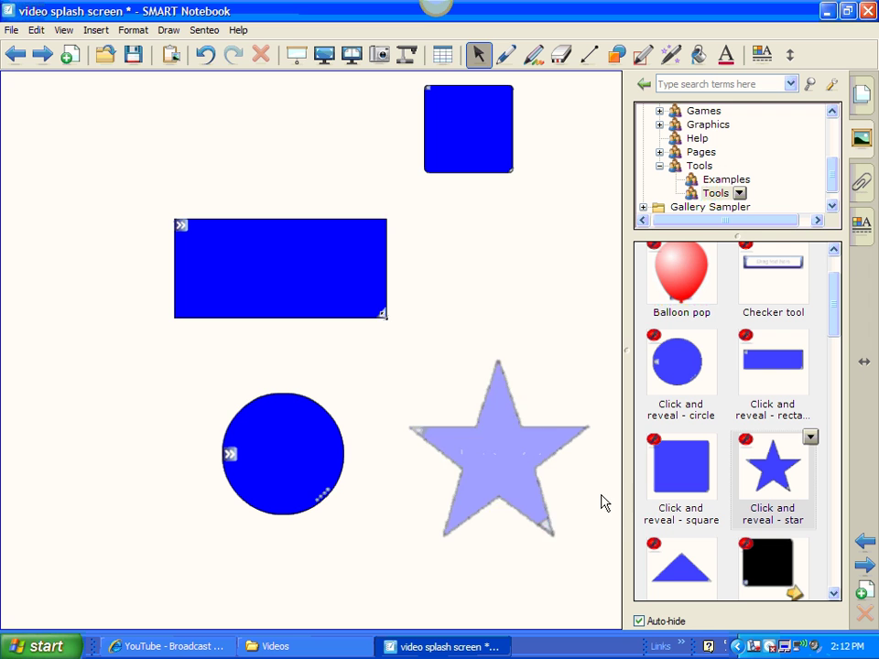
drag(680, 582, 143, 152)
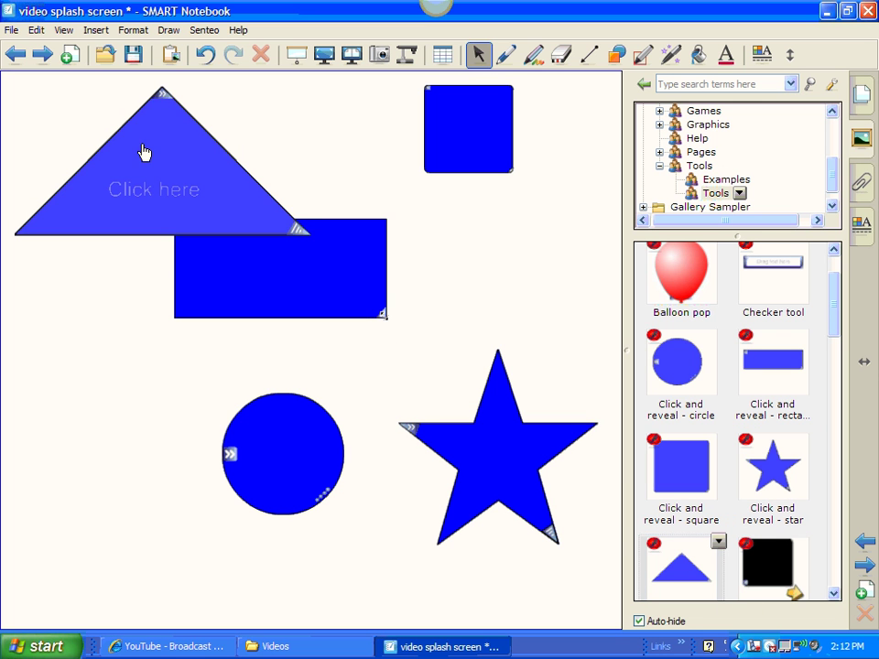
click(69, 54)
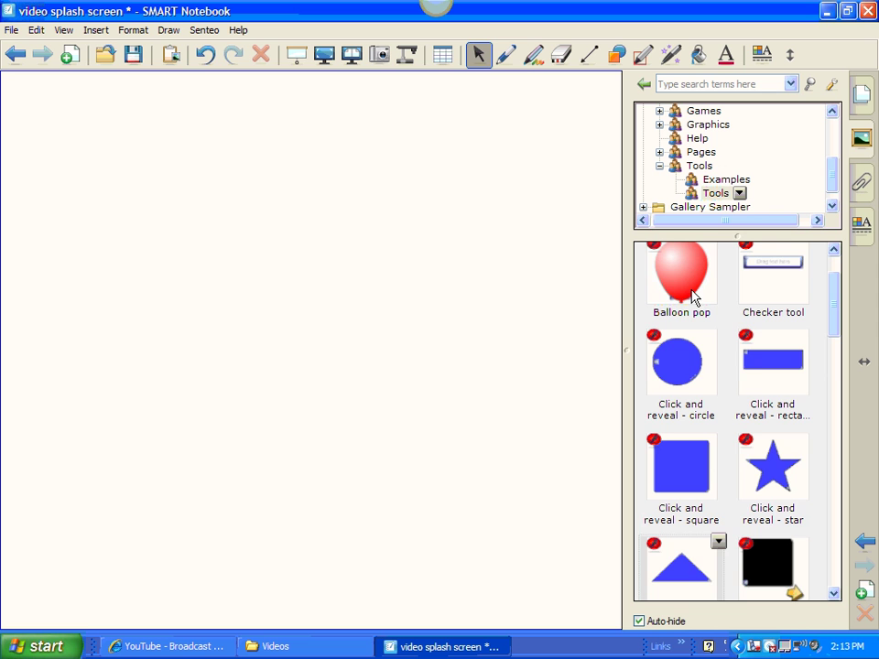
Step: Place a random domino generator on the page and send its first domino out
drag(835, 299, 854, 359)
drag(687, 465, 177, 299)
click(177, 232)
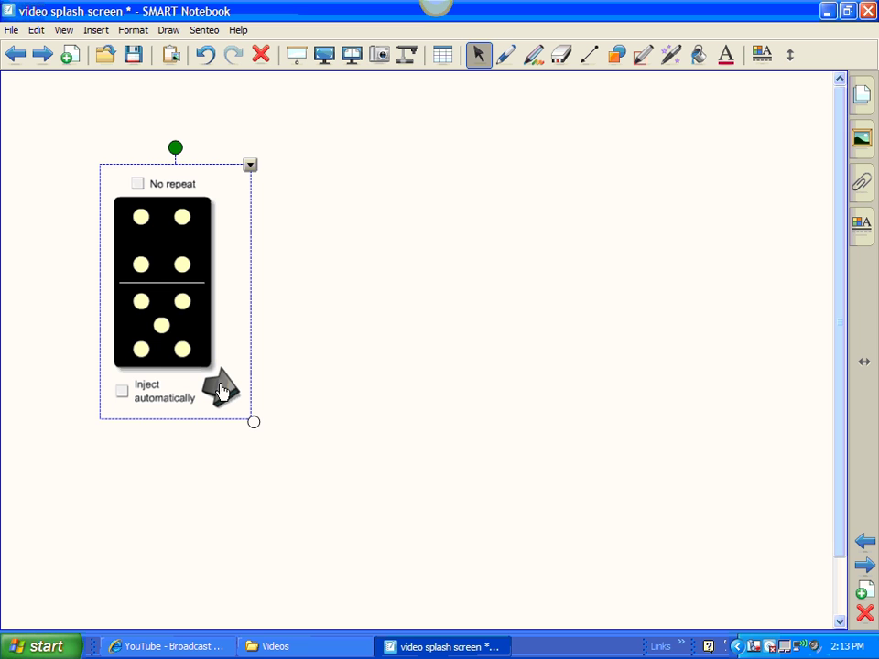
click(220, 391)
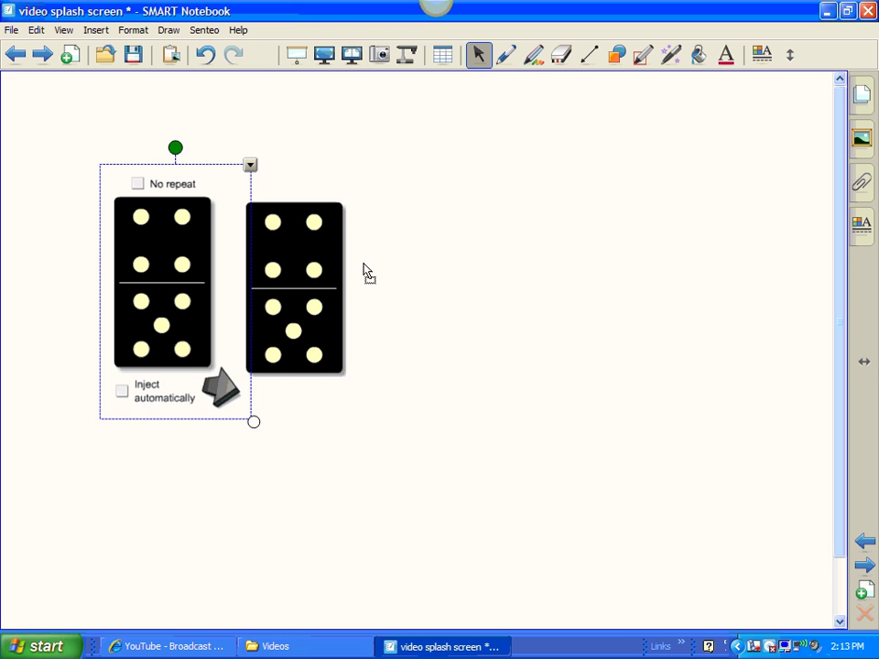
Step: Generate a 1/6 domino and arrange it beside the 4/5 domino
click(152, 257)
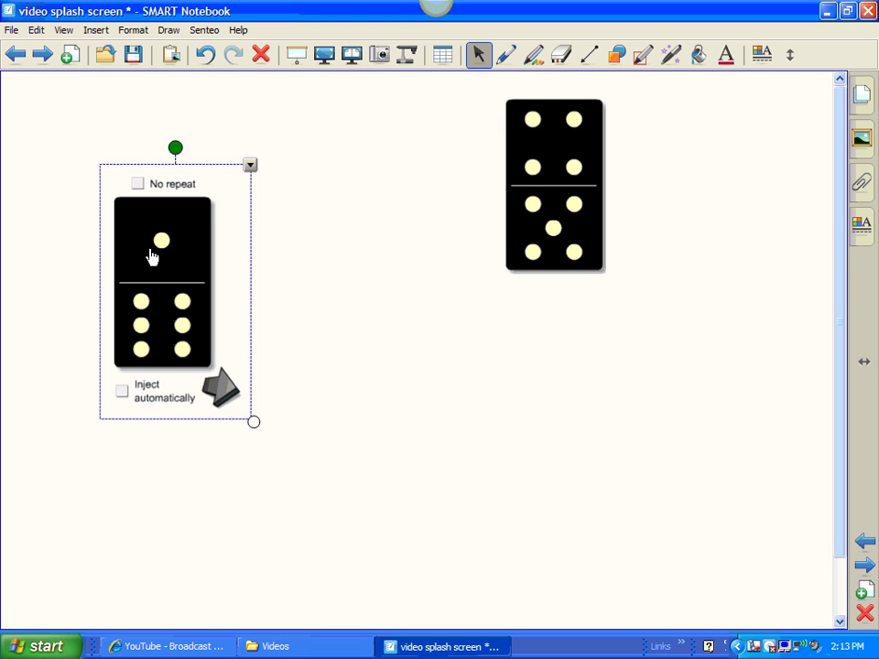
click(218, 385)
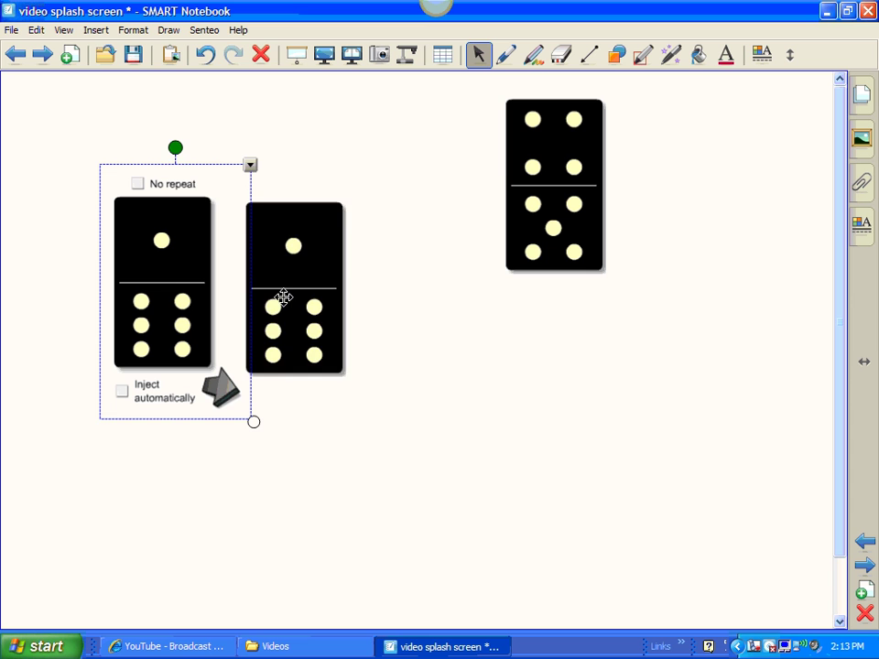
drag(283, 297, 390, 220)
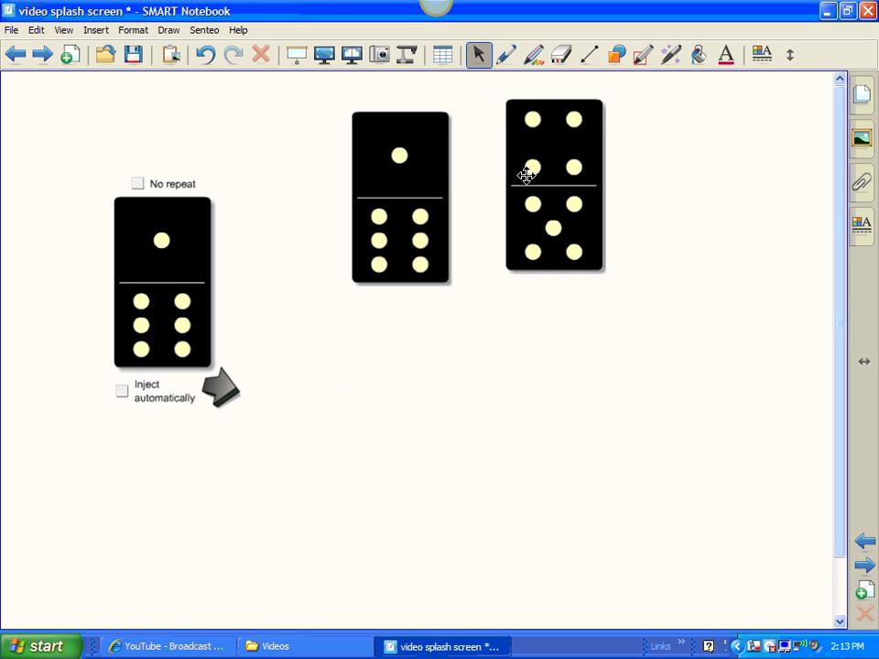
drag(527, 176, 547, 190)
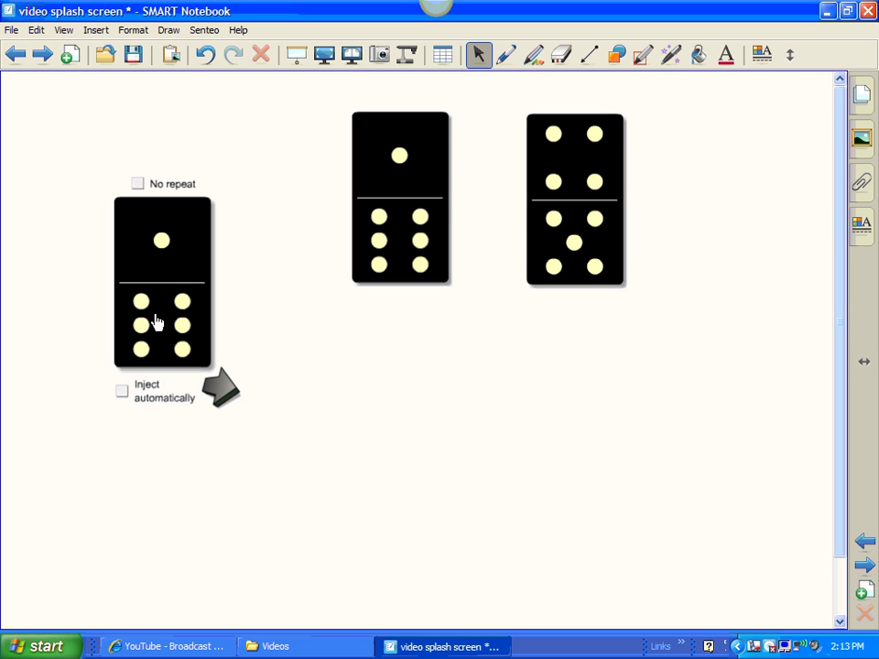
Step: Reset the generator to a blank face and place the blank domino right of the 4/5 domino
click(139, 263)
click(221, 396)
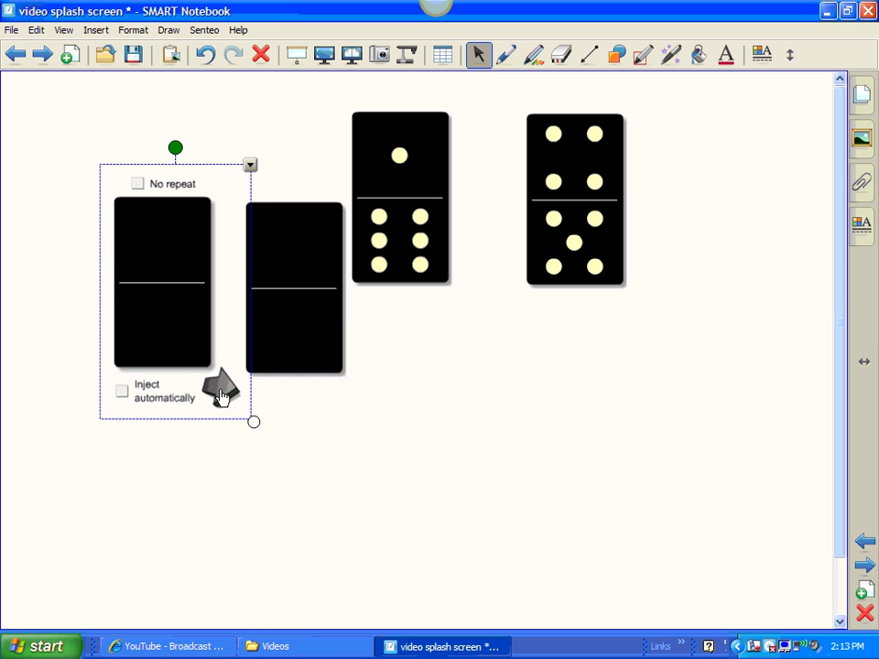
drag(334, 314, 724, 187)
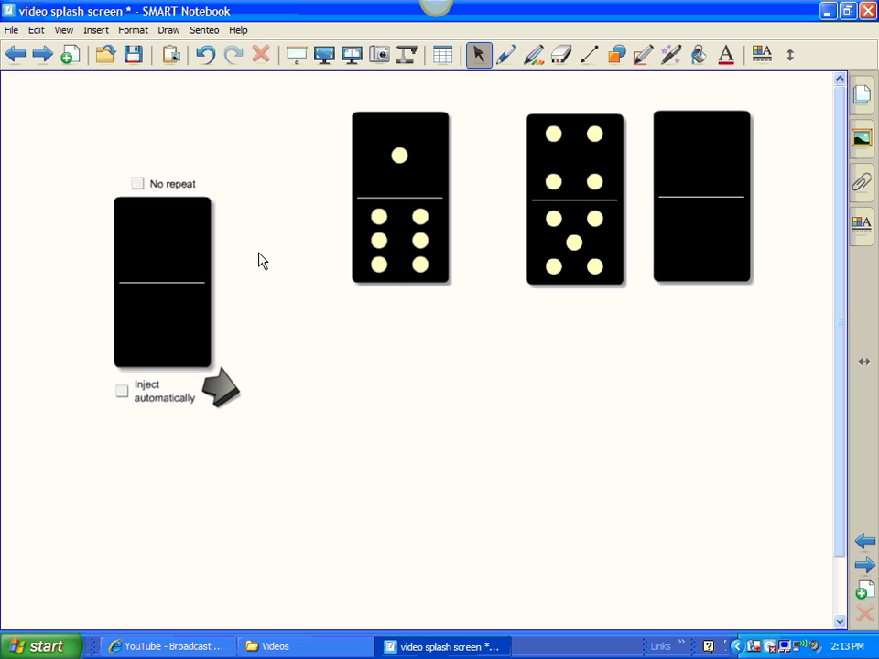
Step: On a new blank page, place the blue pull tab against the page's right edge
click(43, 54)
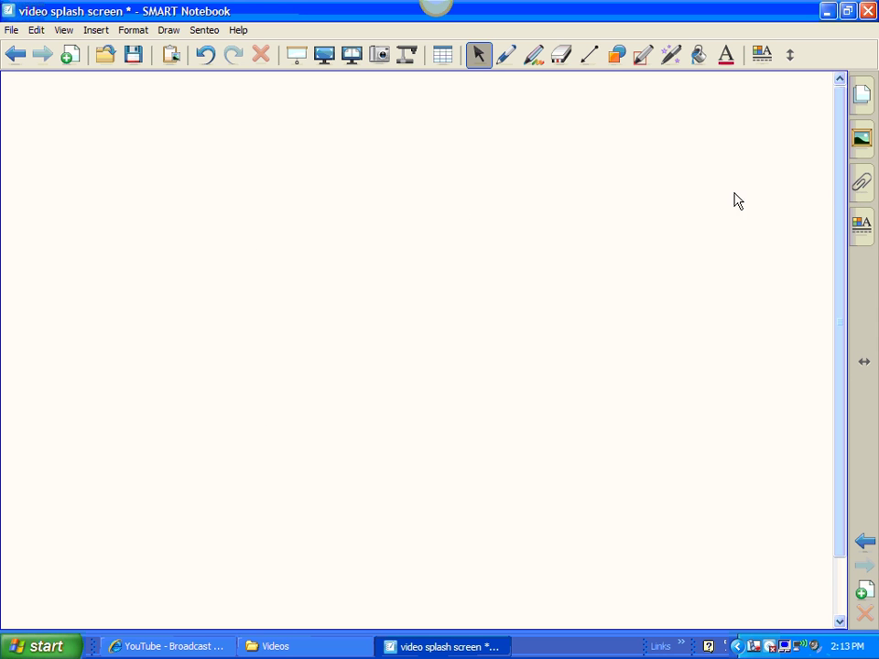
click(863, 137)
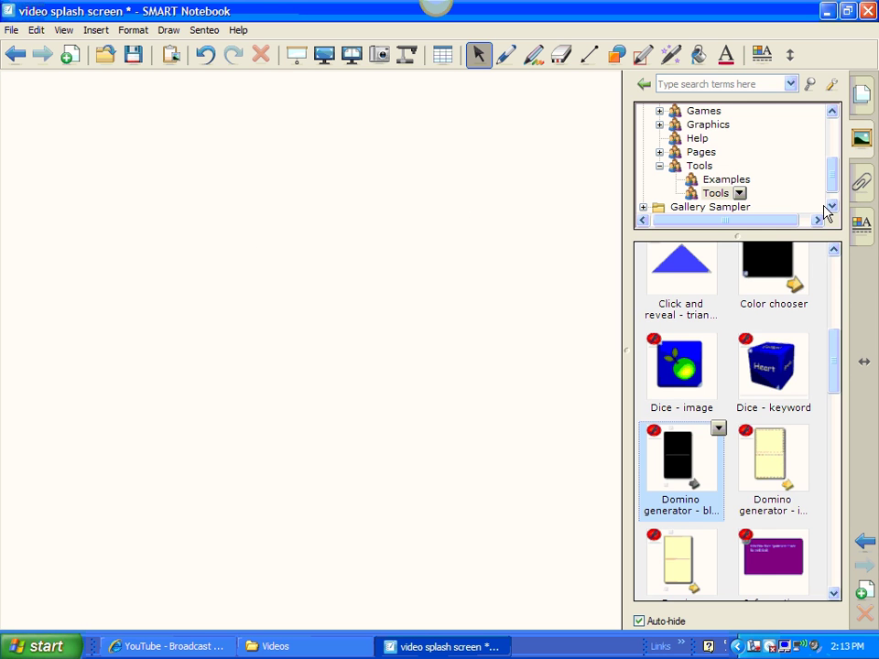
drag(834, 359, 845, 427)
drag(677, 320, 411, 327)
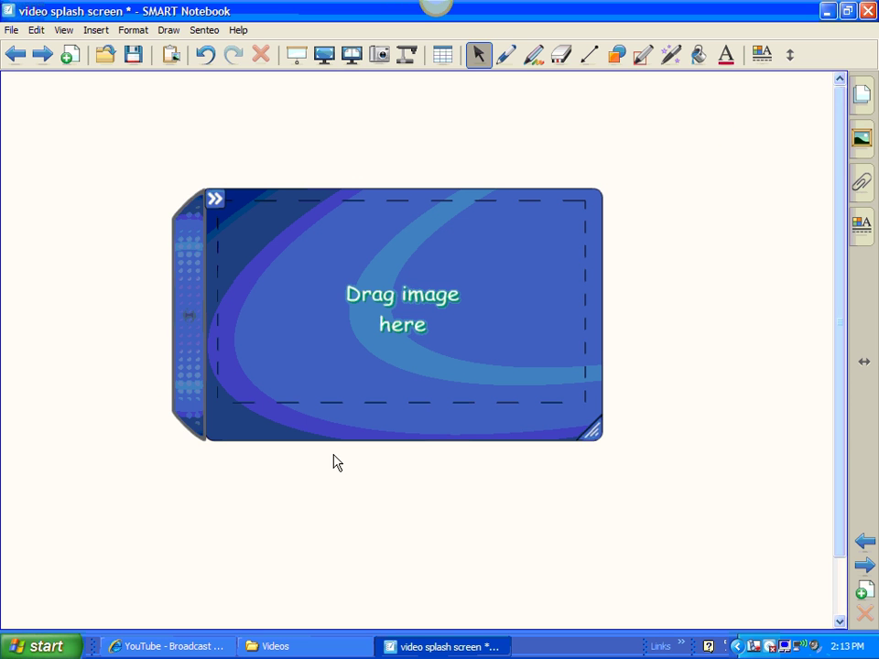
drag(189, 265, 820, 172)
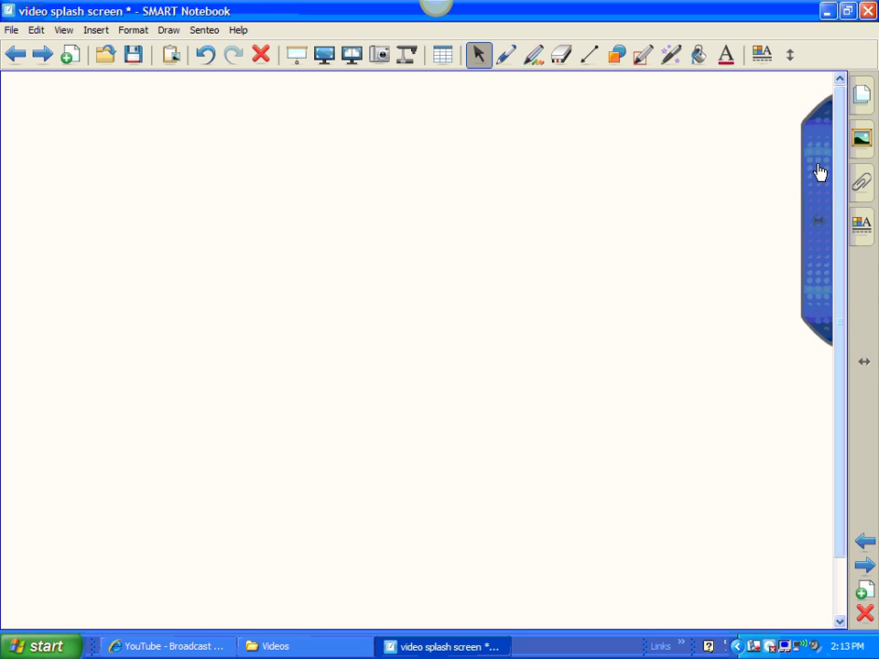
Step: Switch the pull tab to text content reading 'Type directions' and slide it closed
click(814, 177)
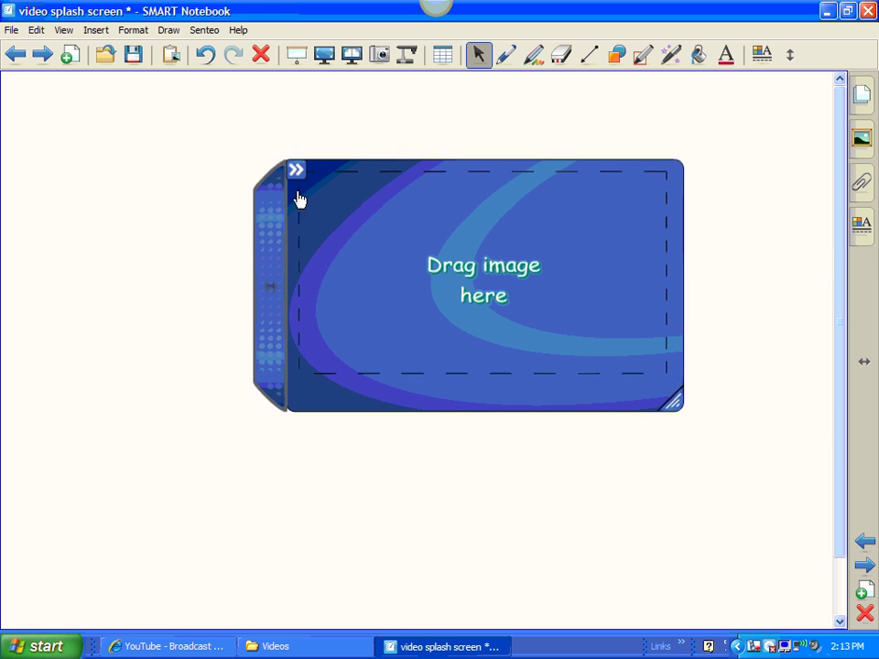
click(295, 171)
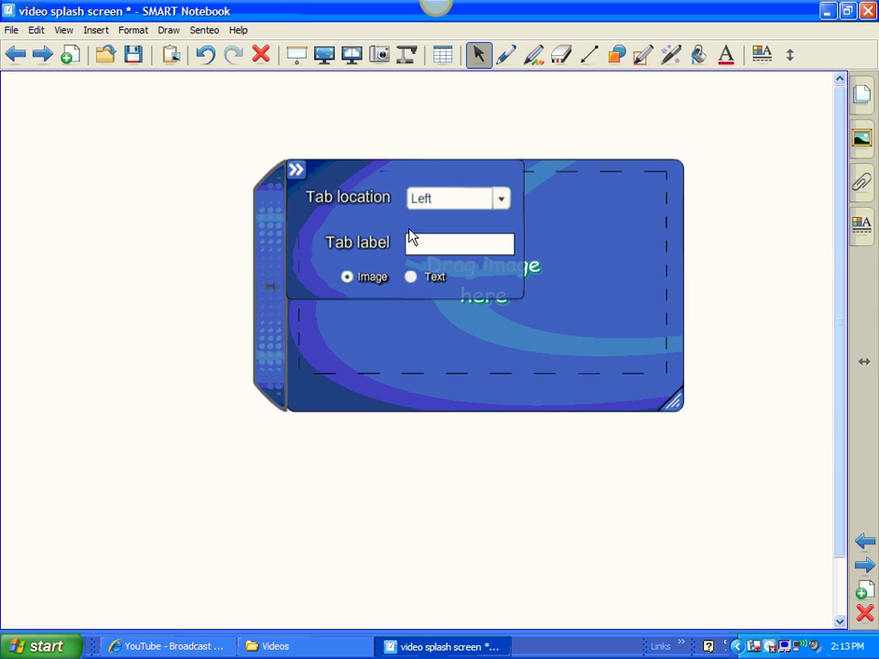
click(409, 277)
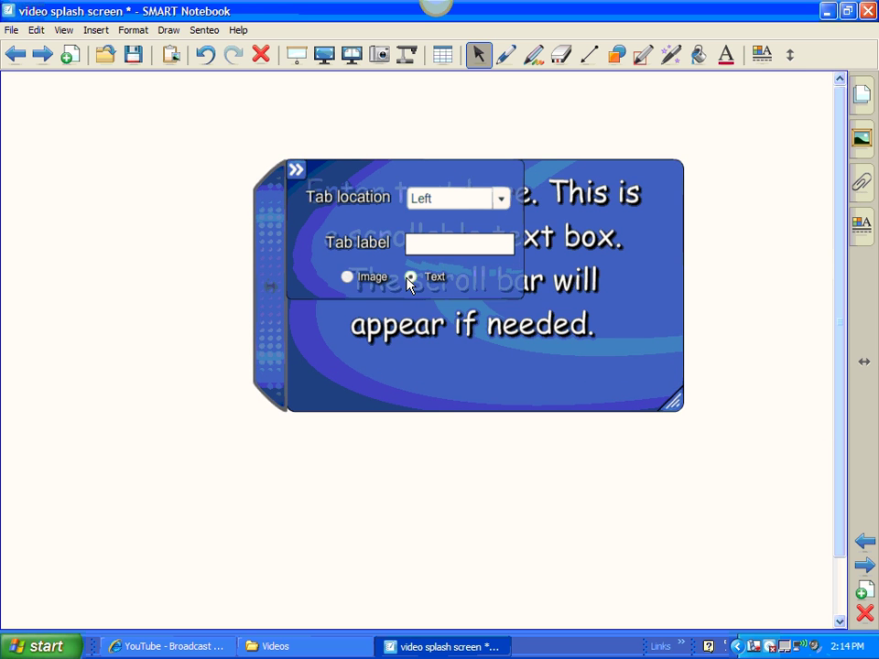
click(298, 174)
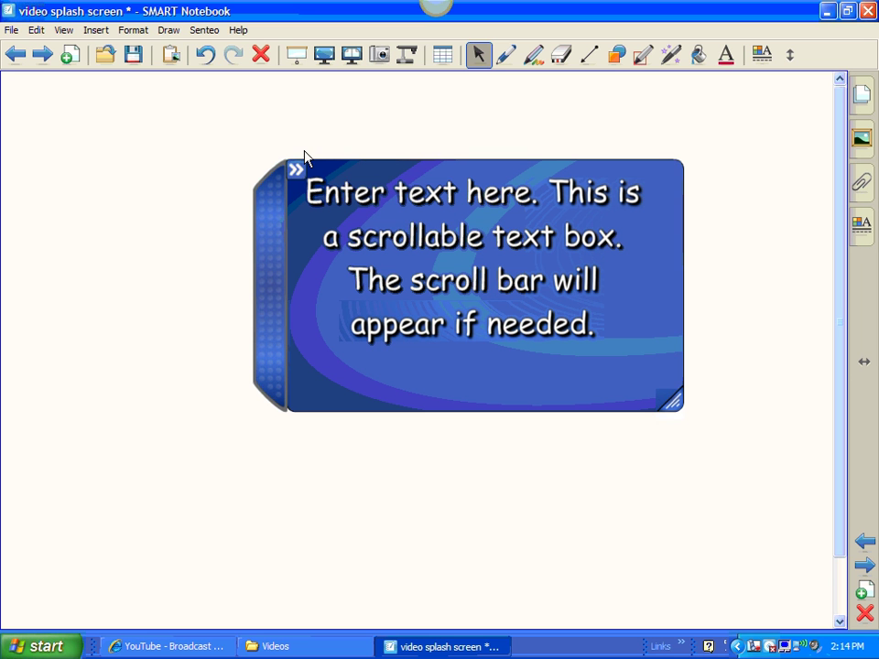
drag(309, 188, 645, 340)
text(T)
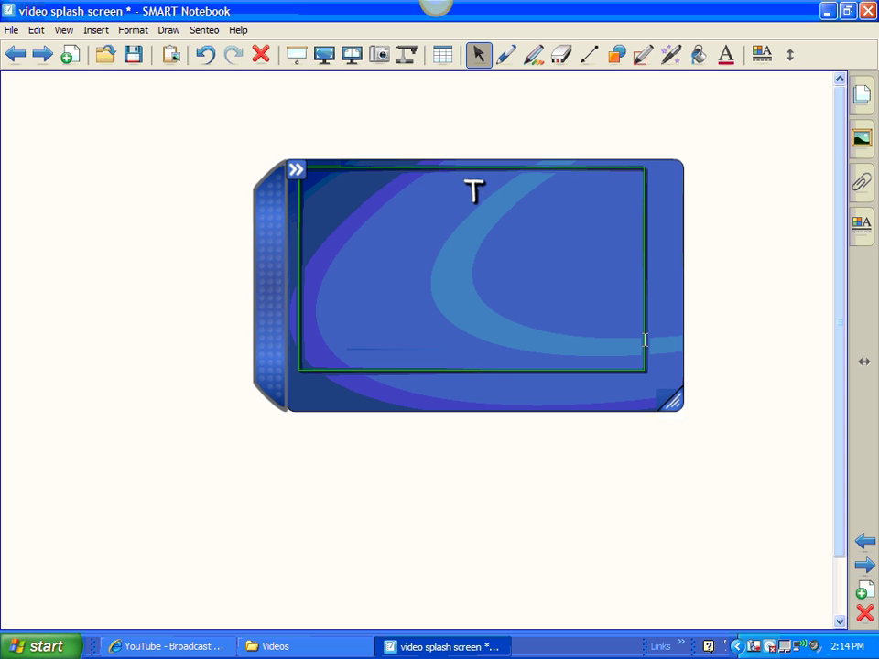
text(ype dir)
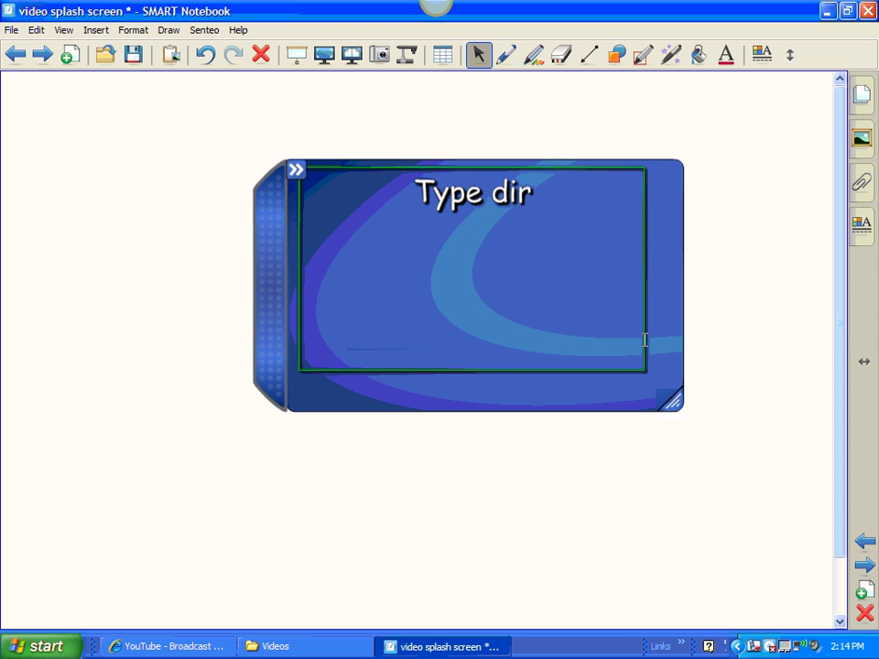
text(ections)
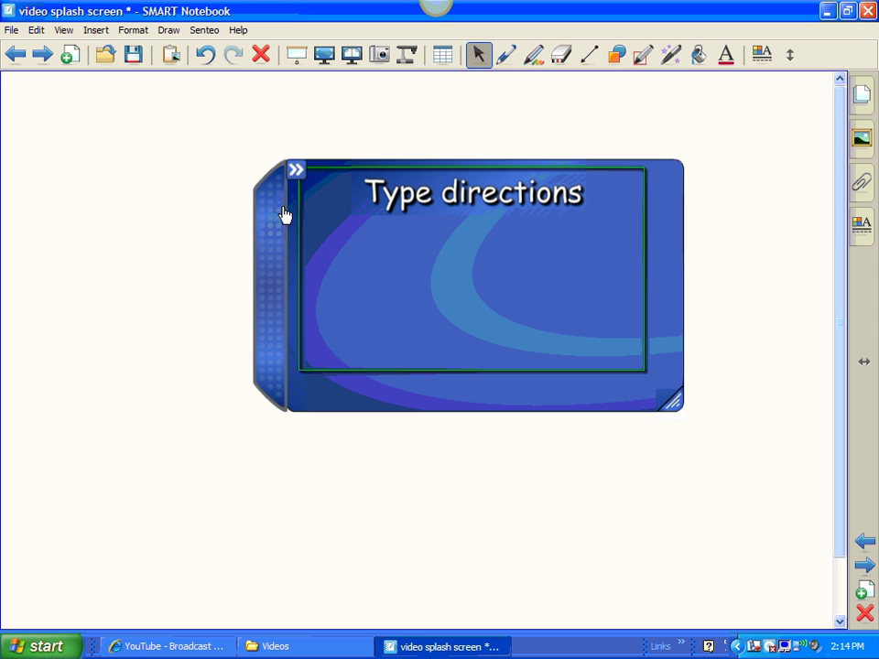
drag(286, 234, 829, 172)
Step: Drag Question flipper 1 from the Lesson Activity Toolkit onto the page
click(861, 141)
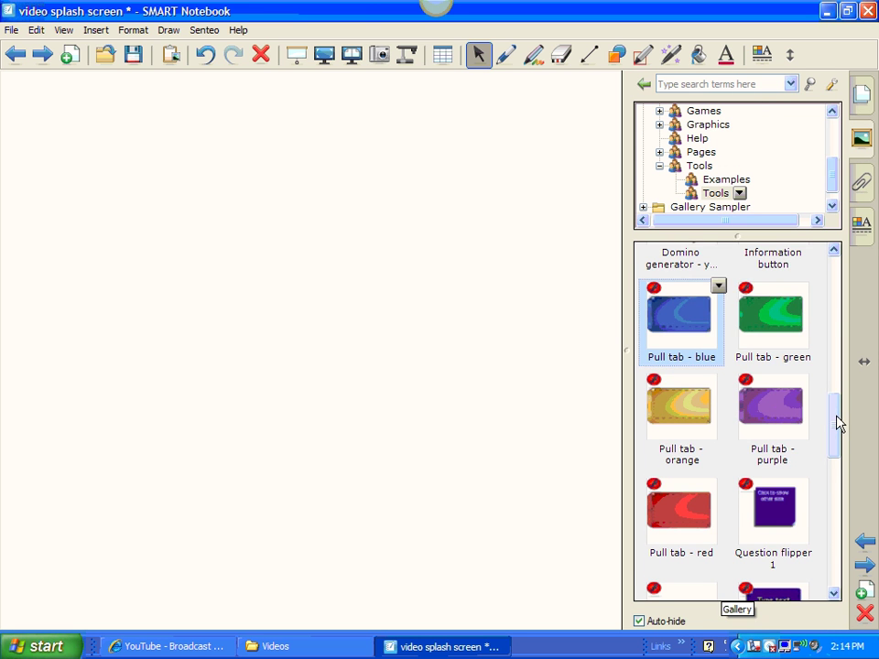
drag(839, 423, 836, 447)
drag(781, 393, 187, 344)
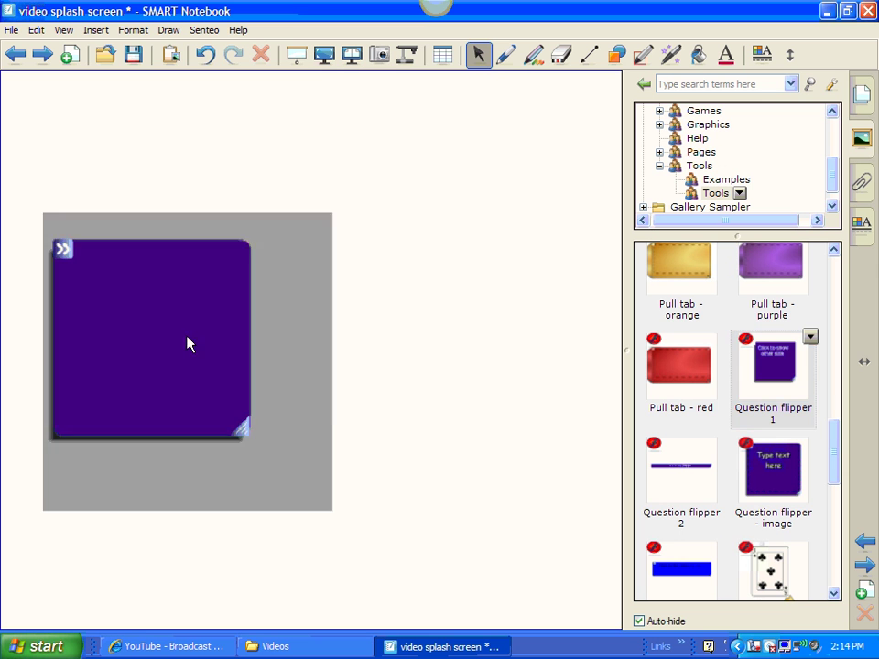
Step: Set the flip card's front text to 'Question' and back text to 'Answer'
click(62, 253)
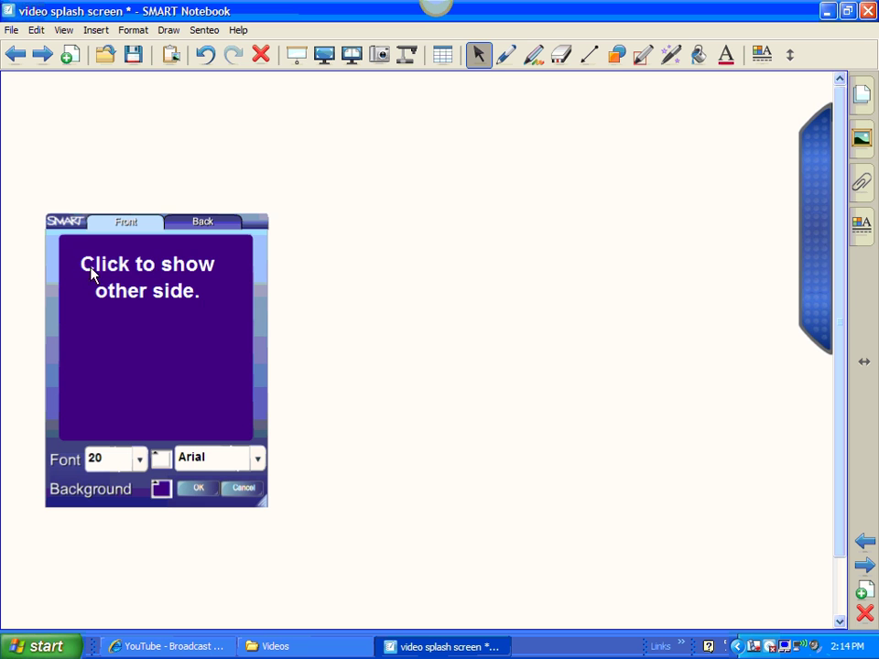
drag(209, 307, 66, 270)
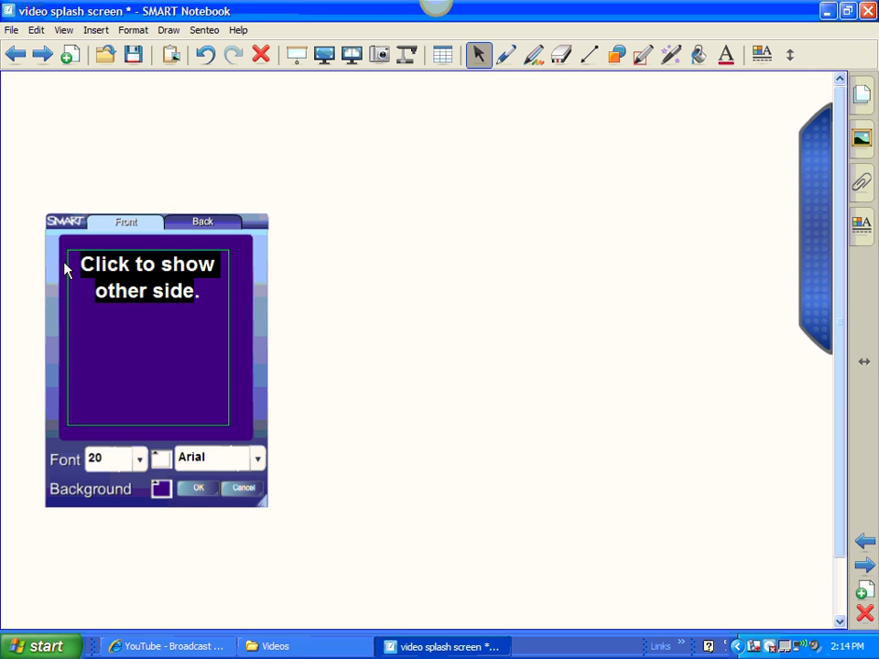
text(Questi)
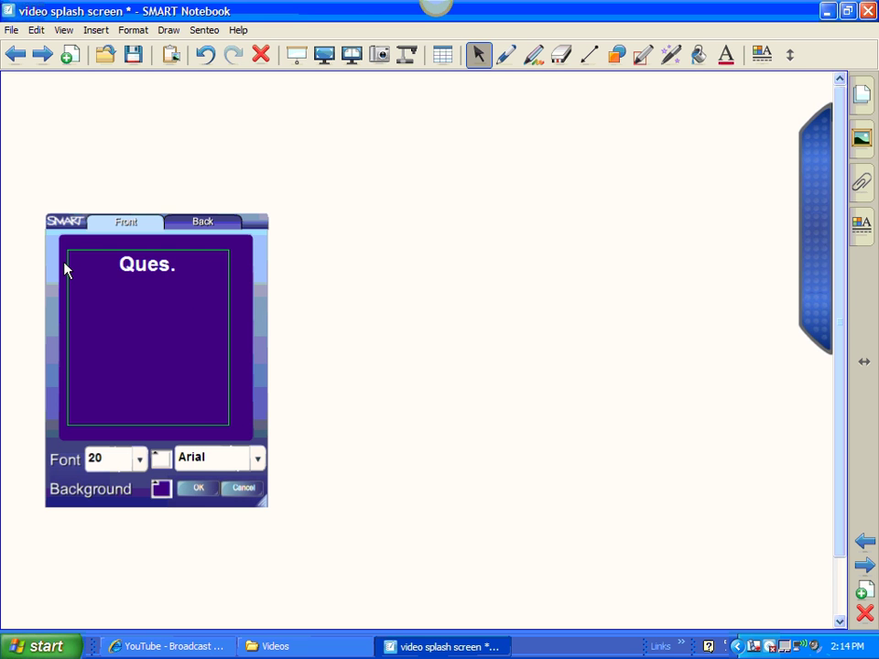
text(on)
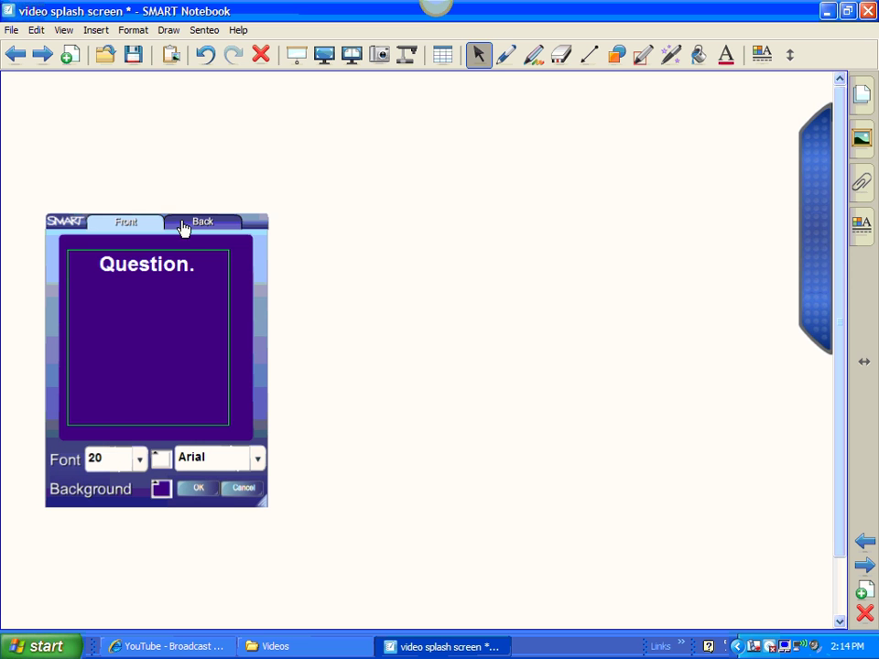
click(183, 225)
drag(179, 357, 80, 258)
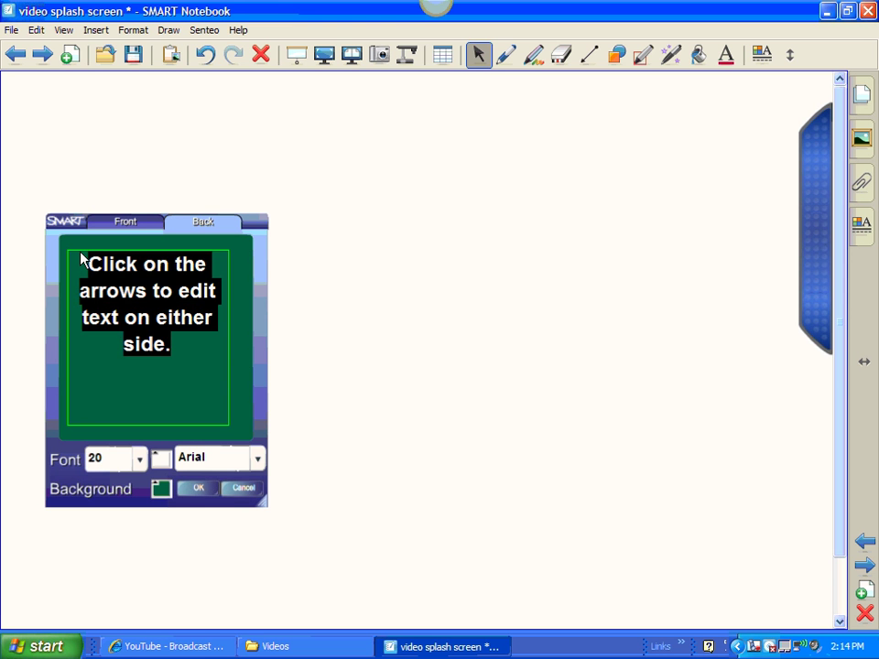
text(Answer)
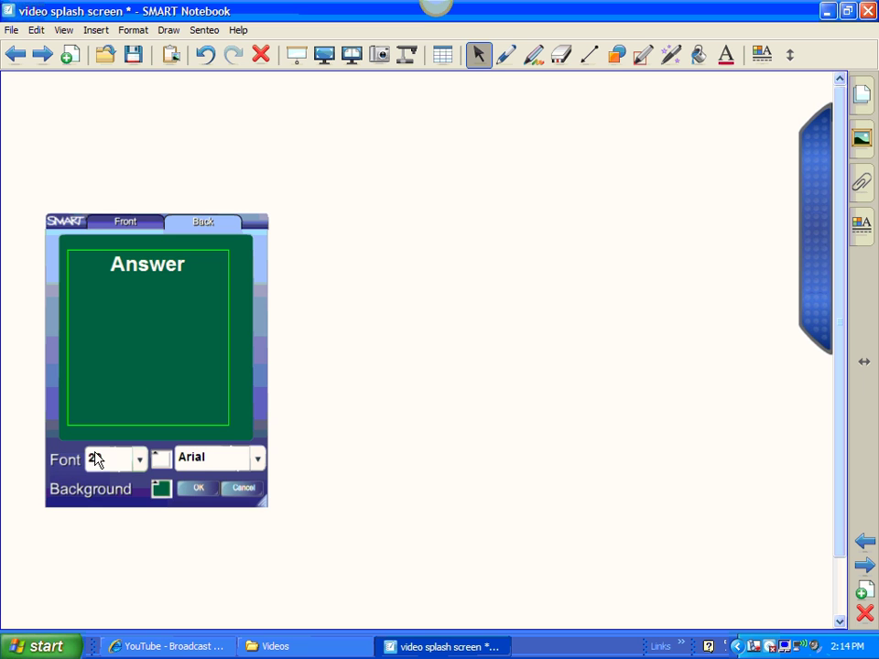
click(183, 490)
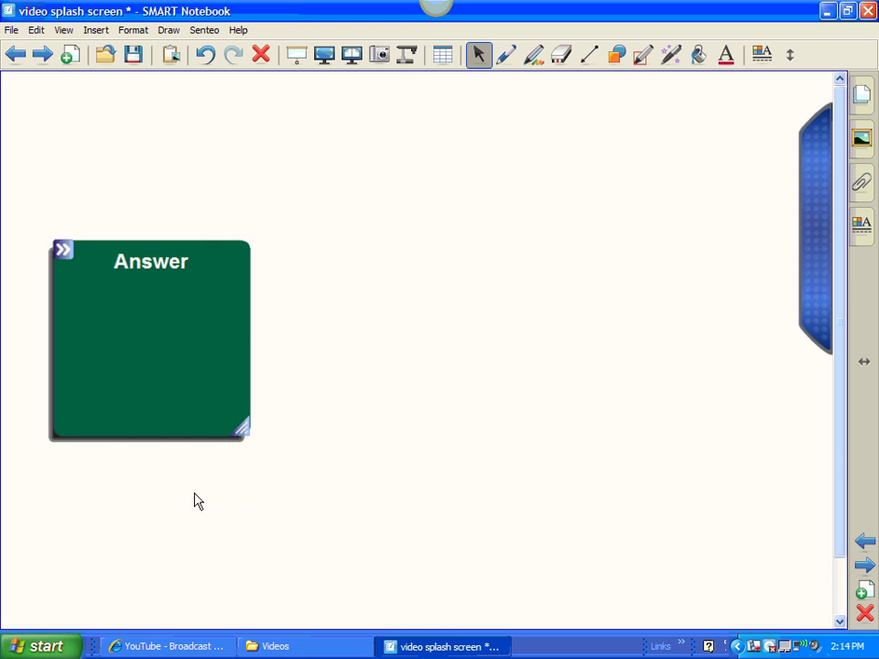
Step: Test the flipper by flipping between the Question. and Answer sides
click(198, 324)
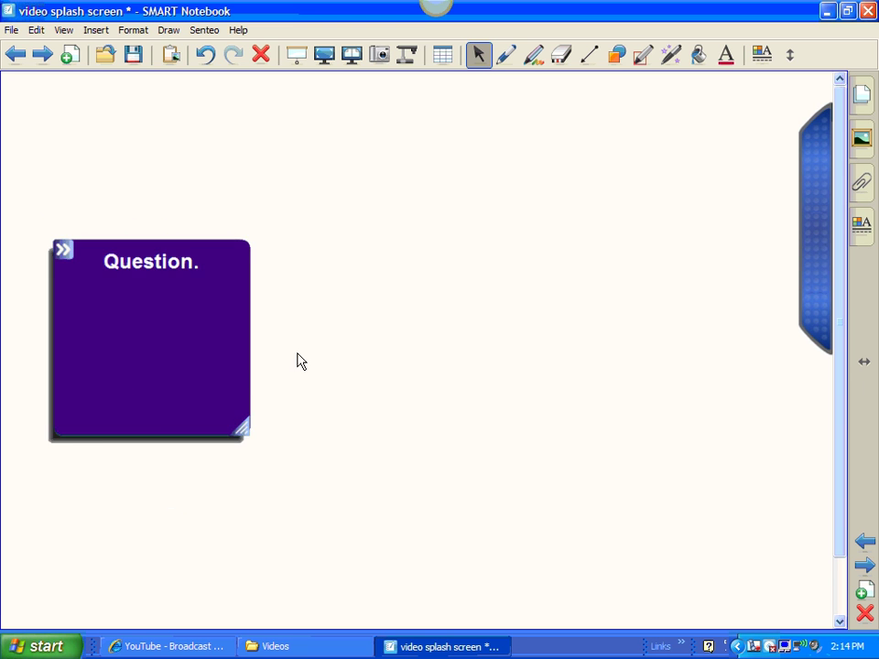
click(186, 367)
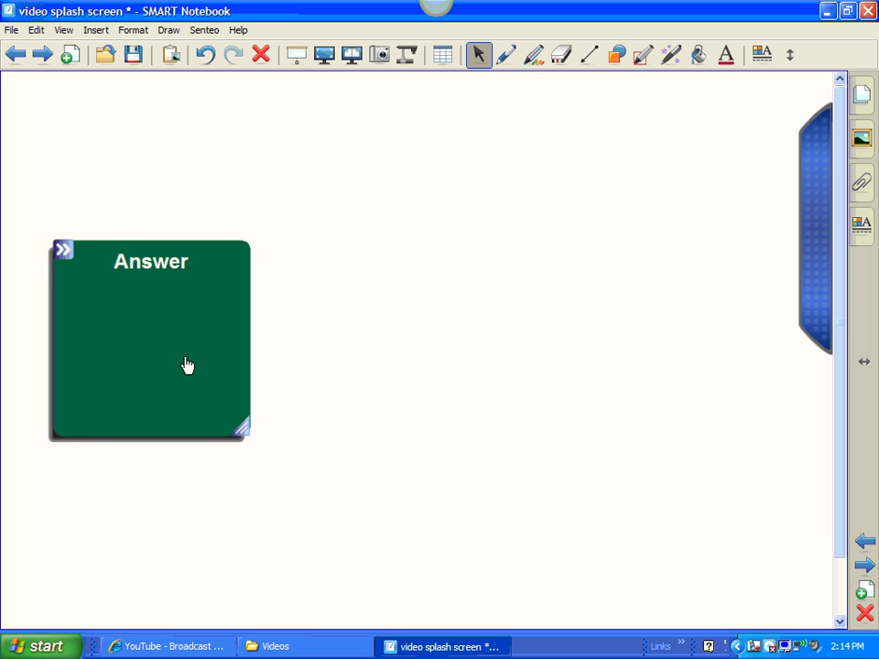
click(185, 366)
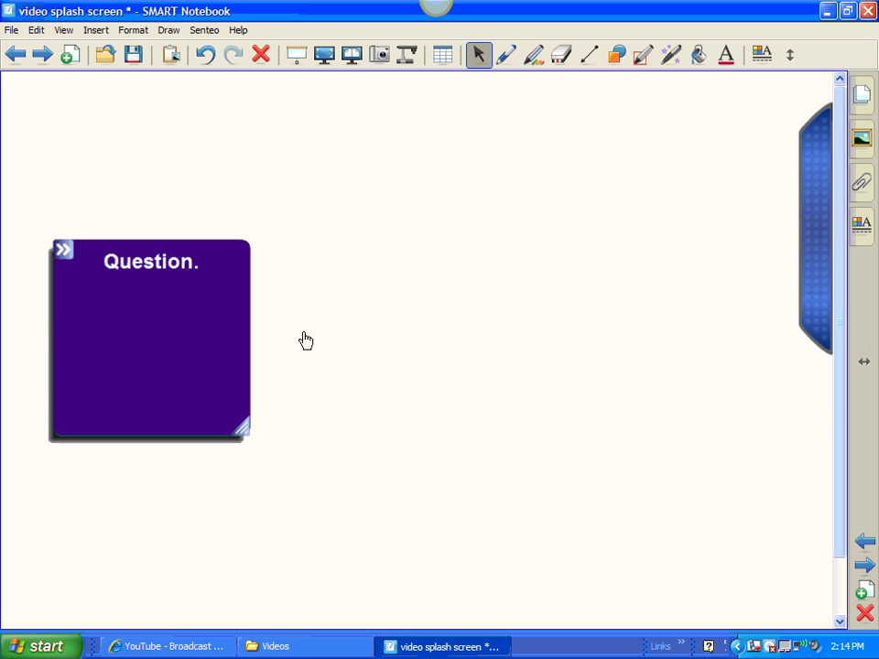
click(861, 139)
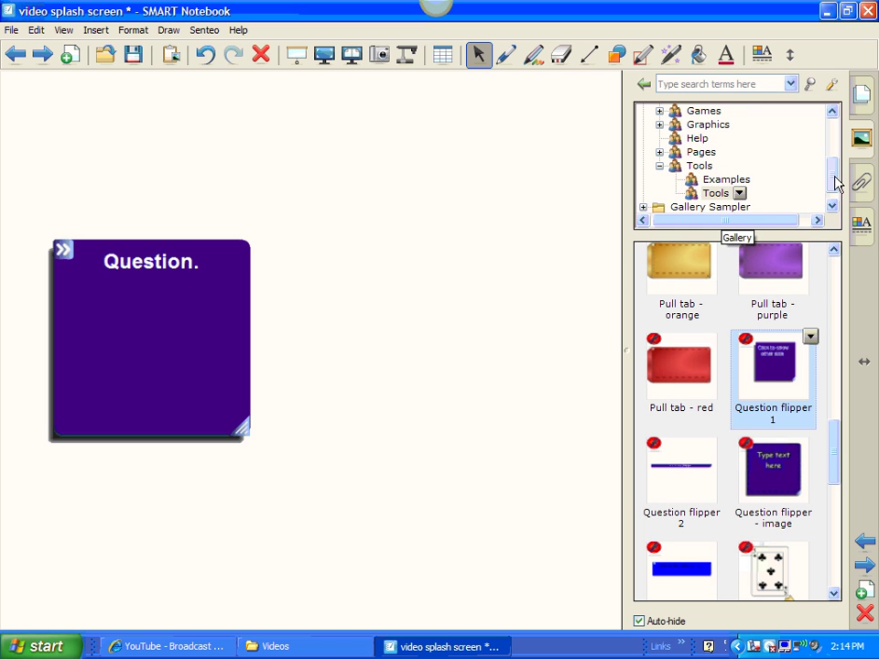
drag(835, 183, 835, 158)
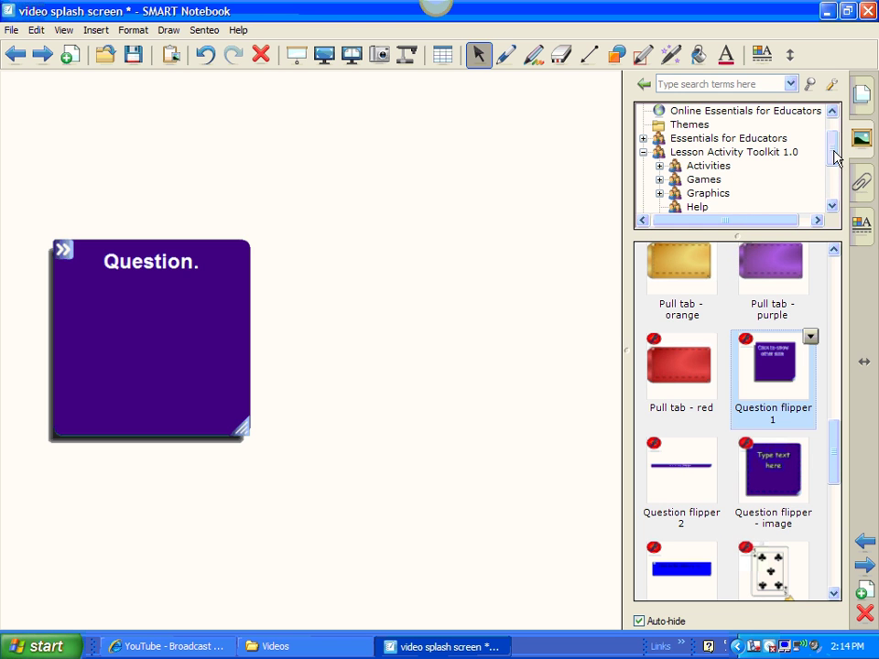
click(477, 275)
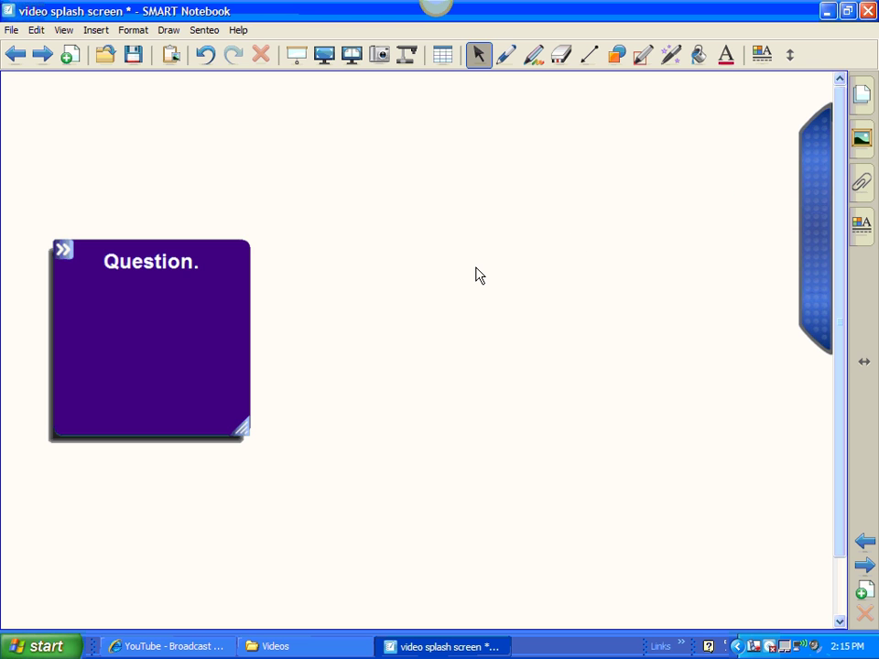